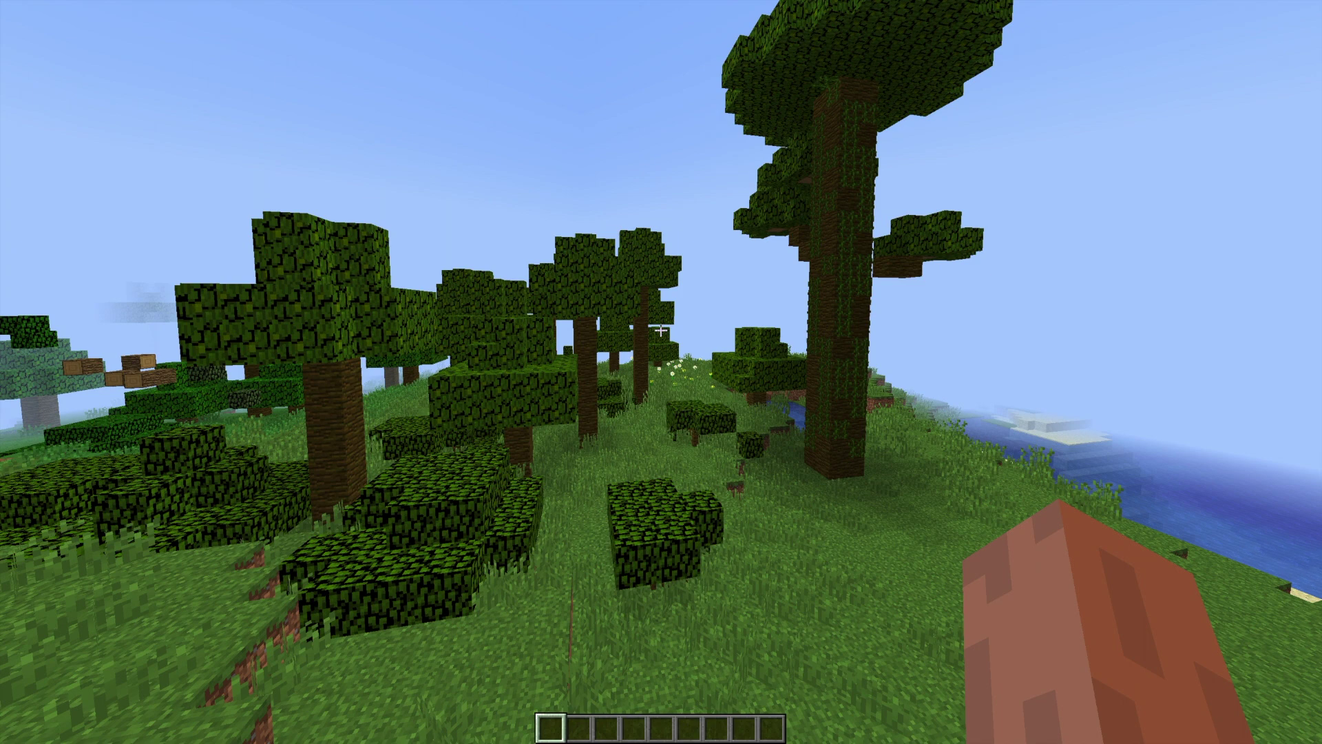
{"action": "mouse_move", "coordinate": [661, 331]}
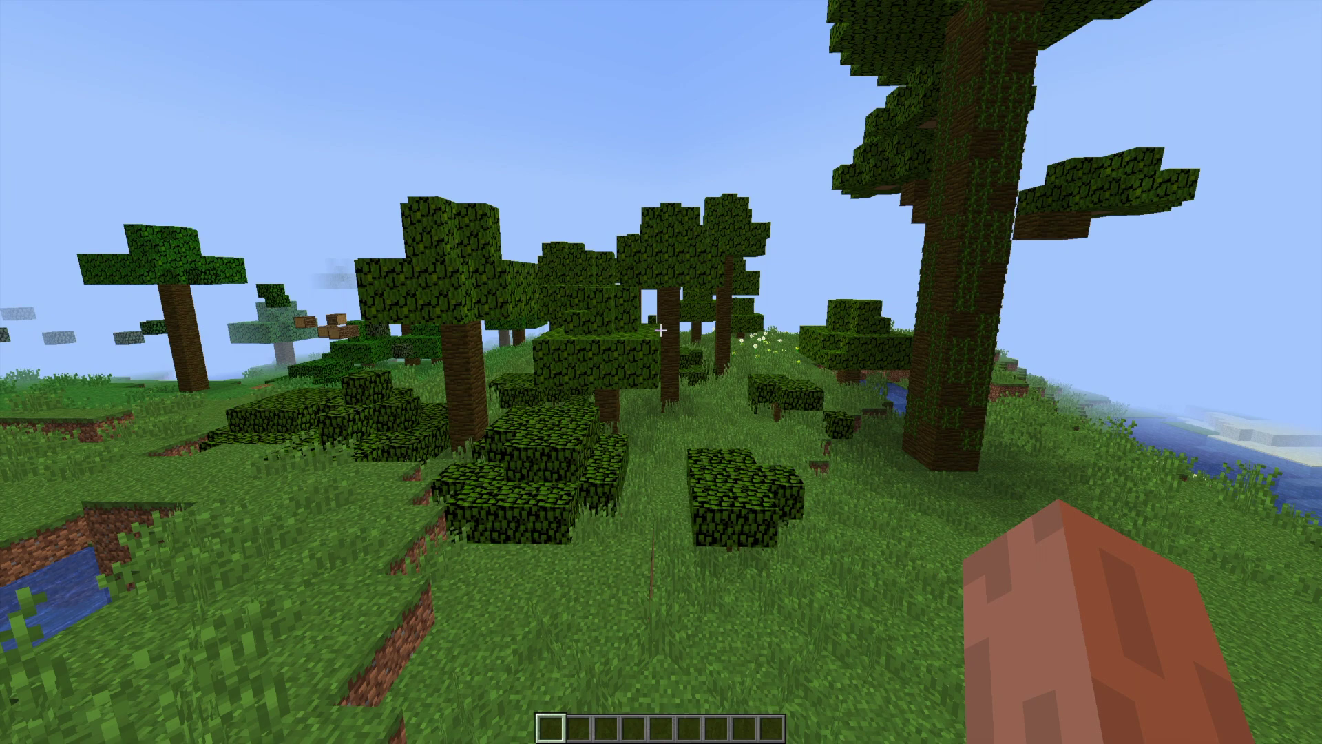
{"action": "key", "text": "w"}
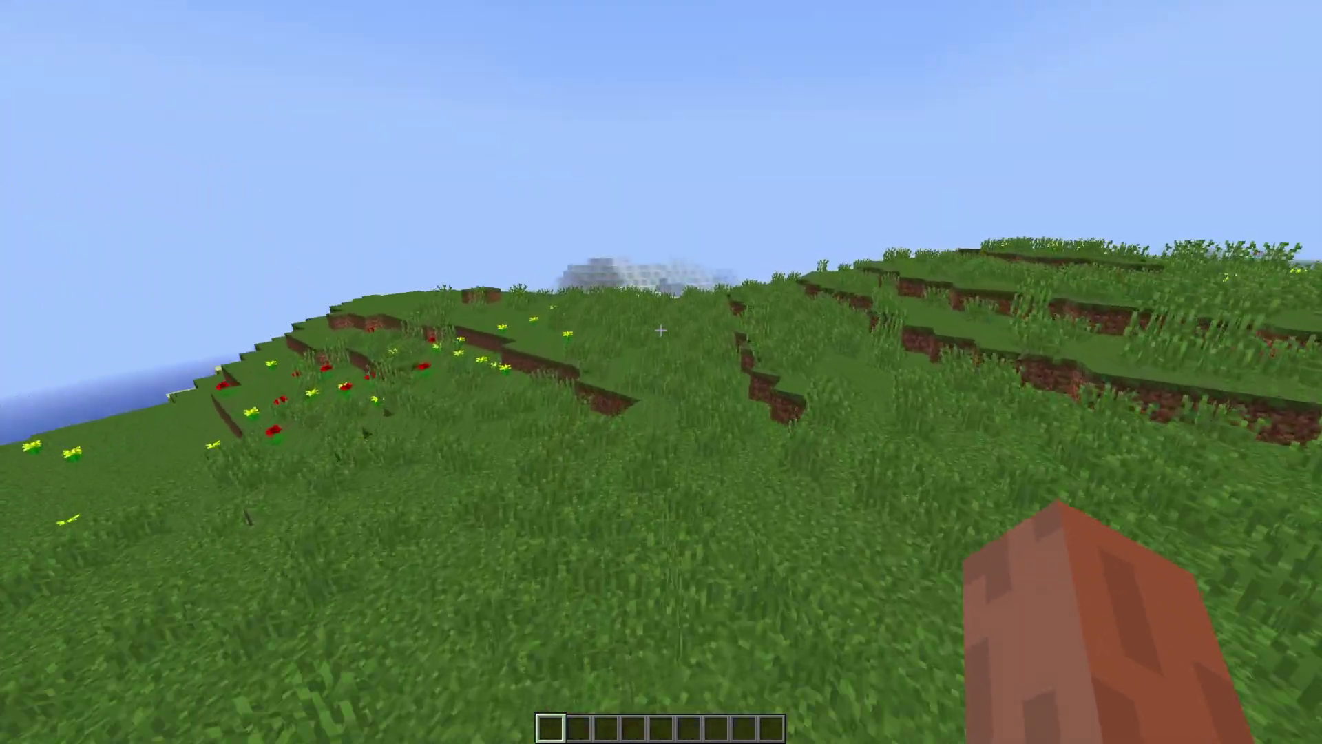
{"action": "key", "text": "w"}
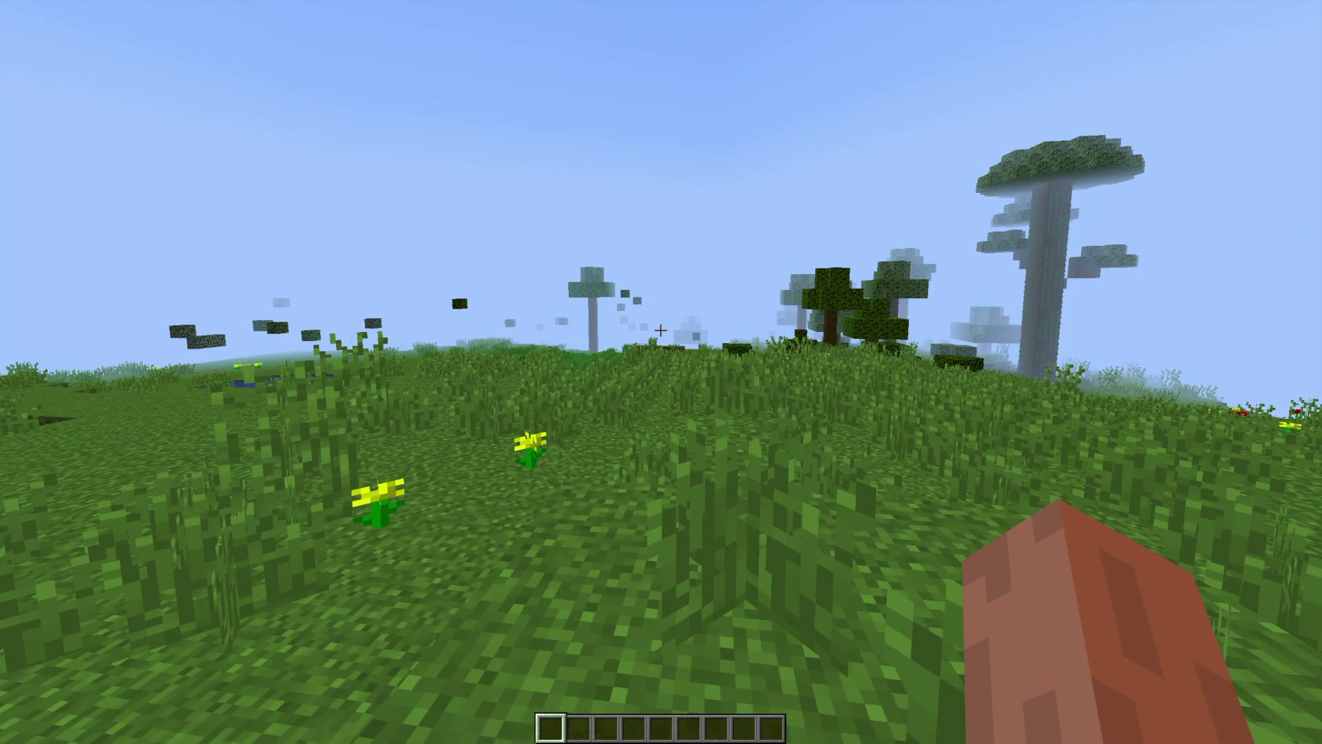
Show the first page of the NaturePlus command list with /help natureplus
{"action": "type", "text": "t"}
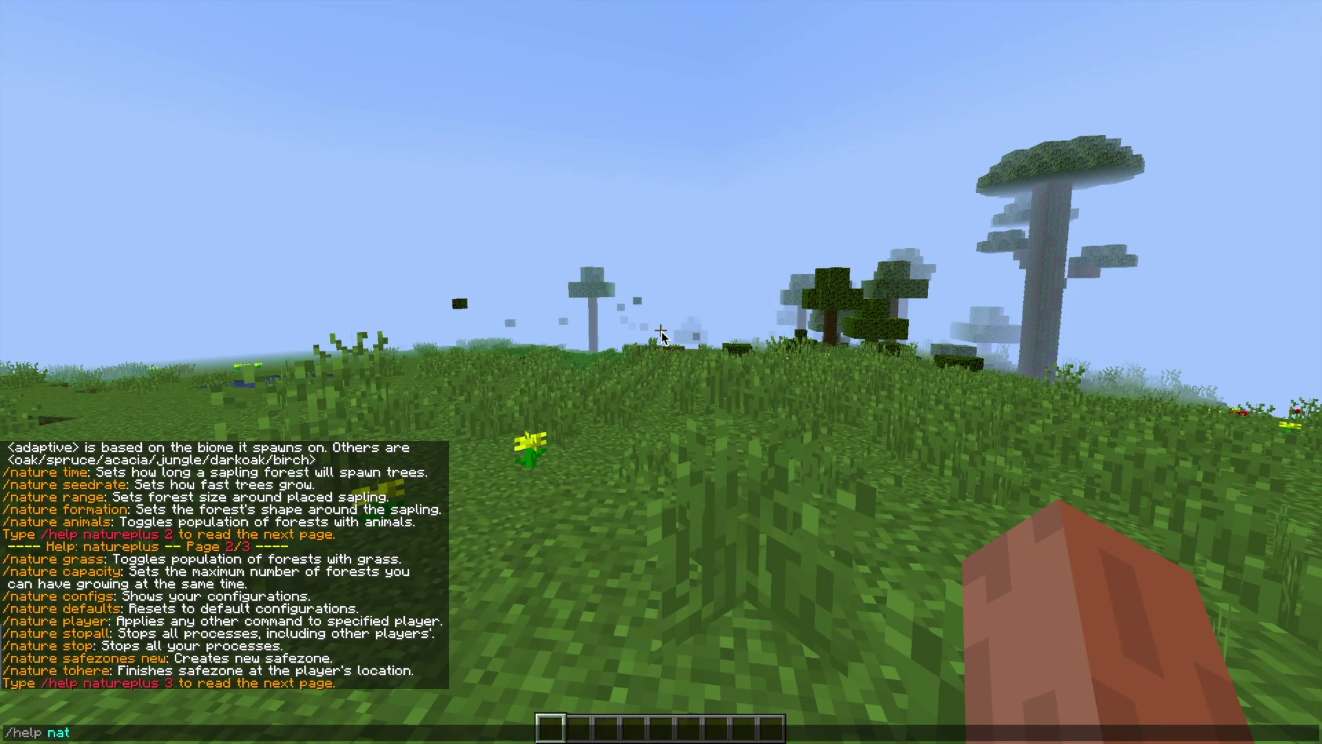
{"action": "type", "text": "/help natureplus"}
{"action": "key", "text": "Return"}
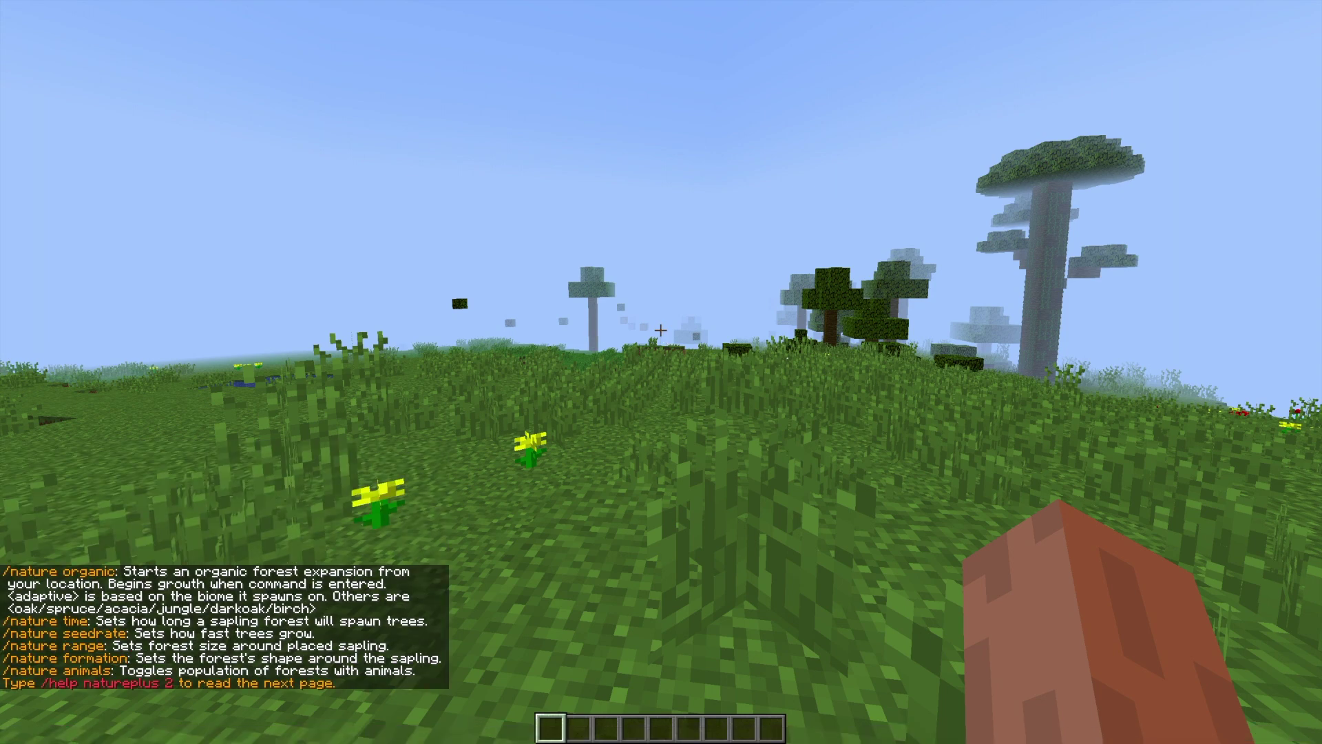
Disable saplings as forest starters by running /nature saplings off
{"action": "key", "text": "t"}
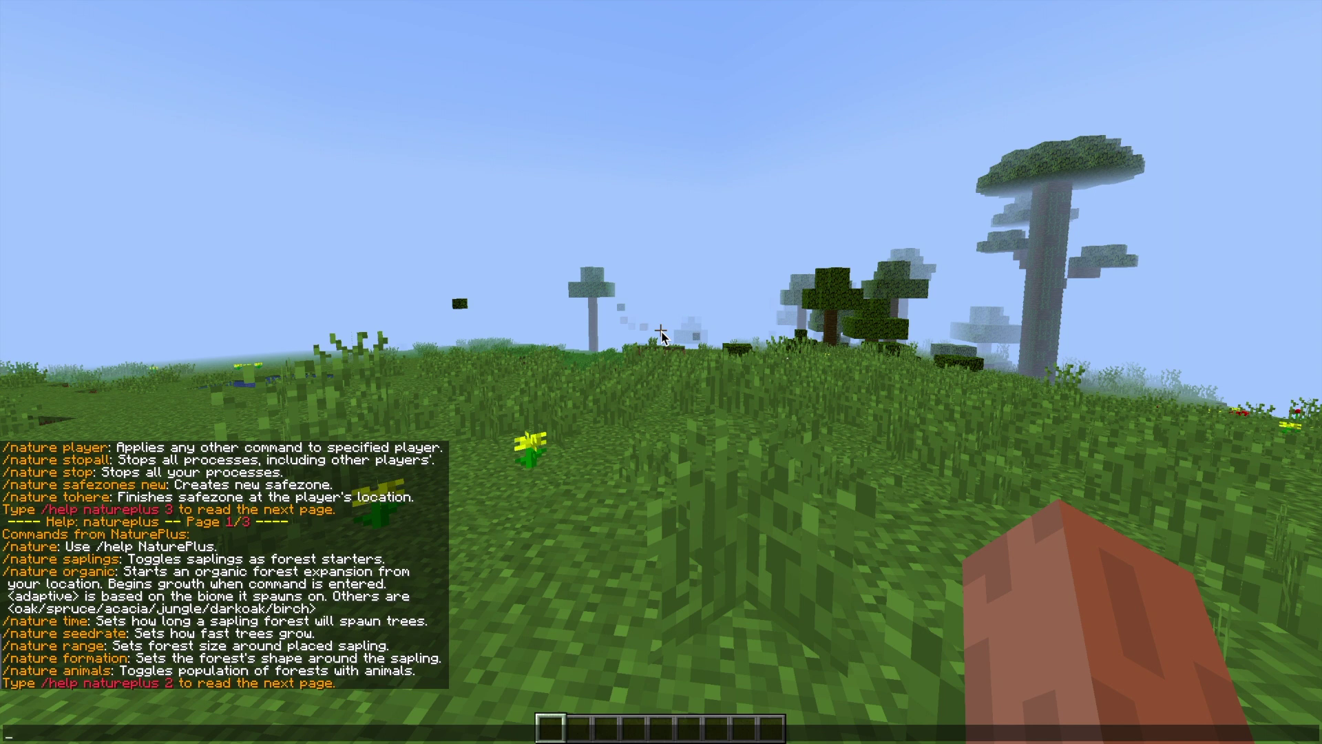
{"action": "type", "text": "/n"}
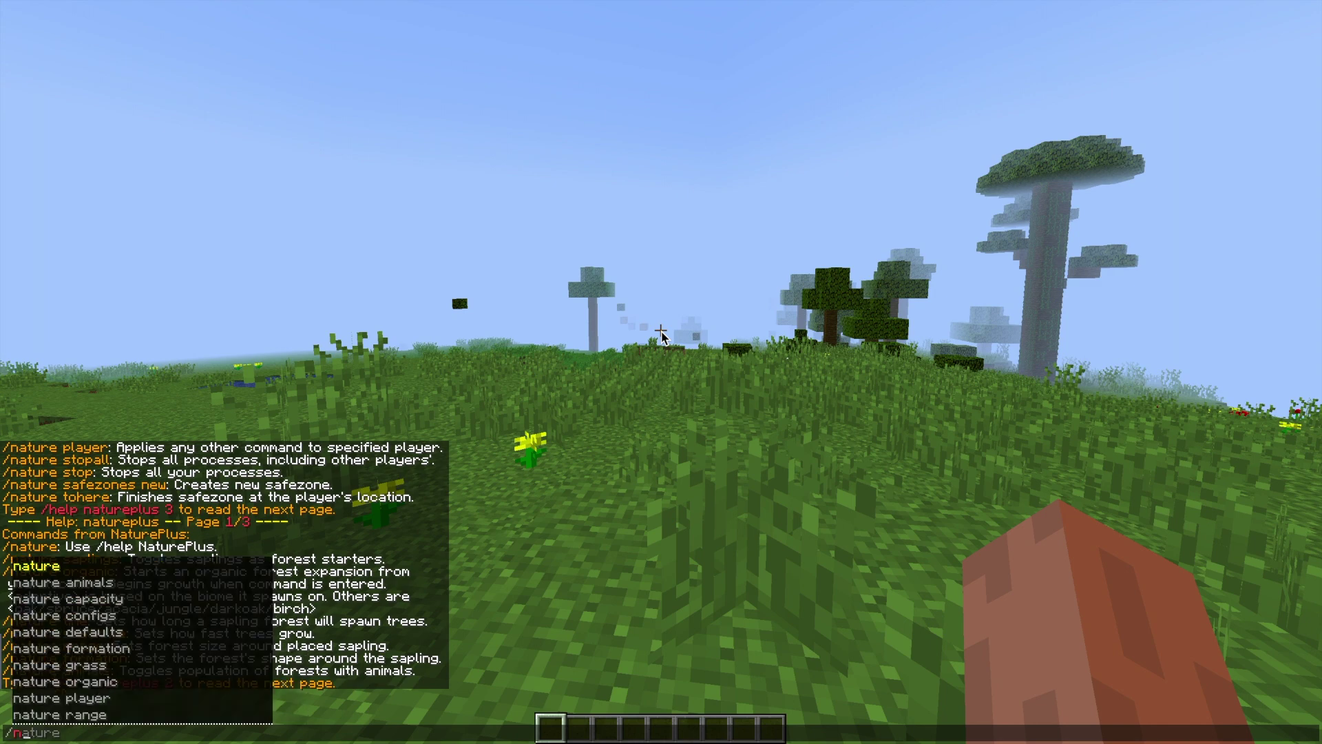
{"action": "type", "text": "ature sap"}
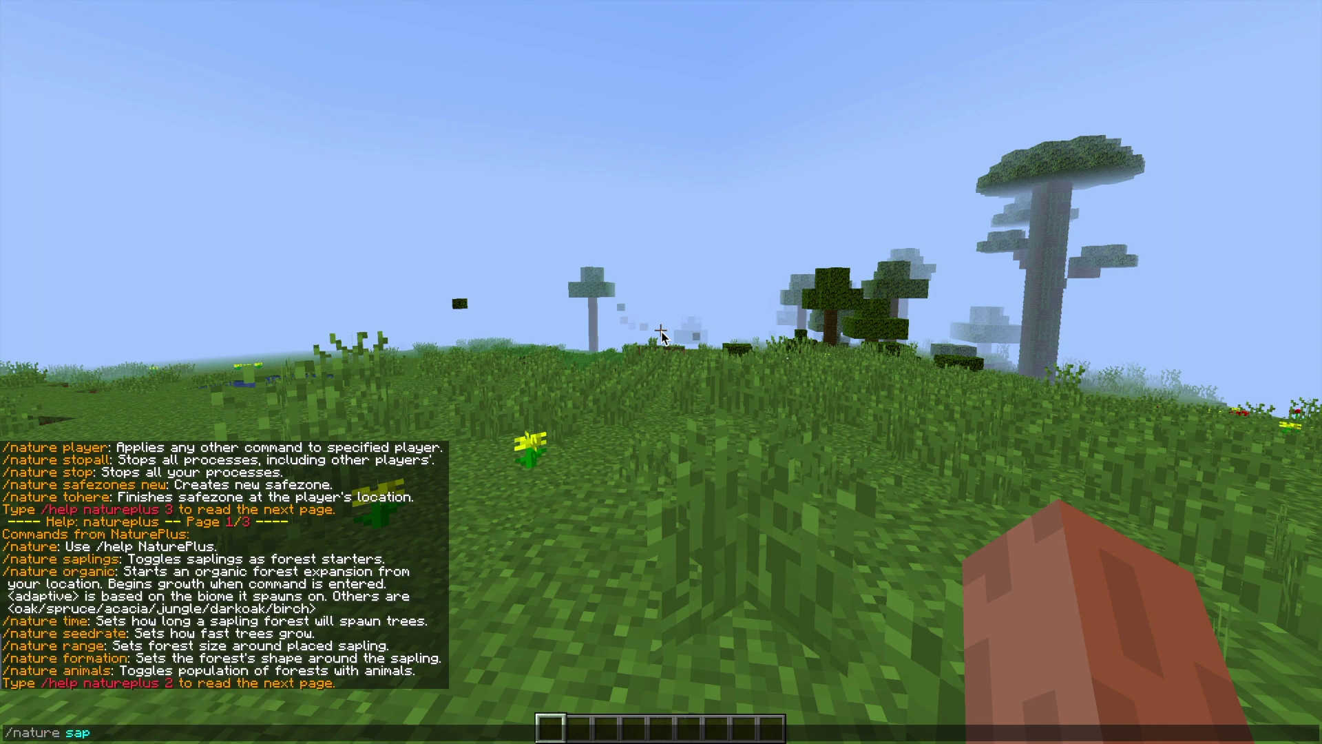
{"action": "type", "text": "lings off"}
{"action": "key", "text": "Return"}
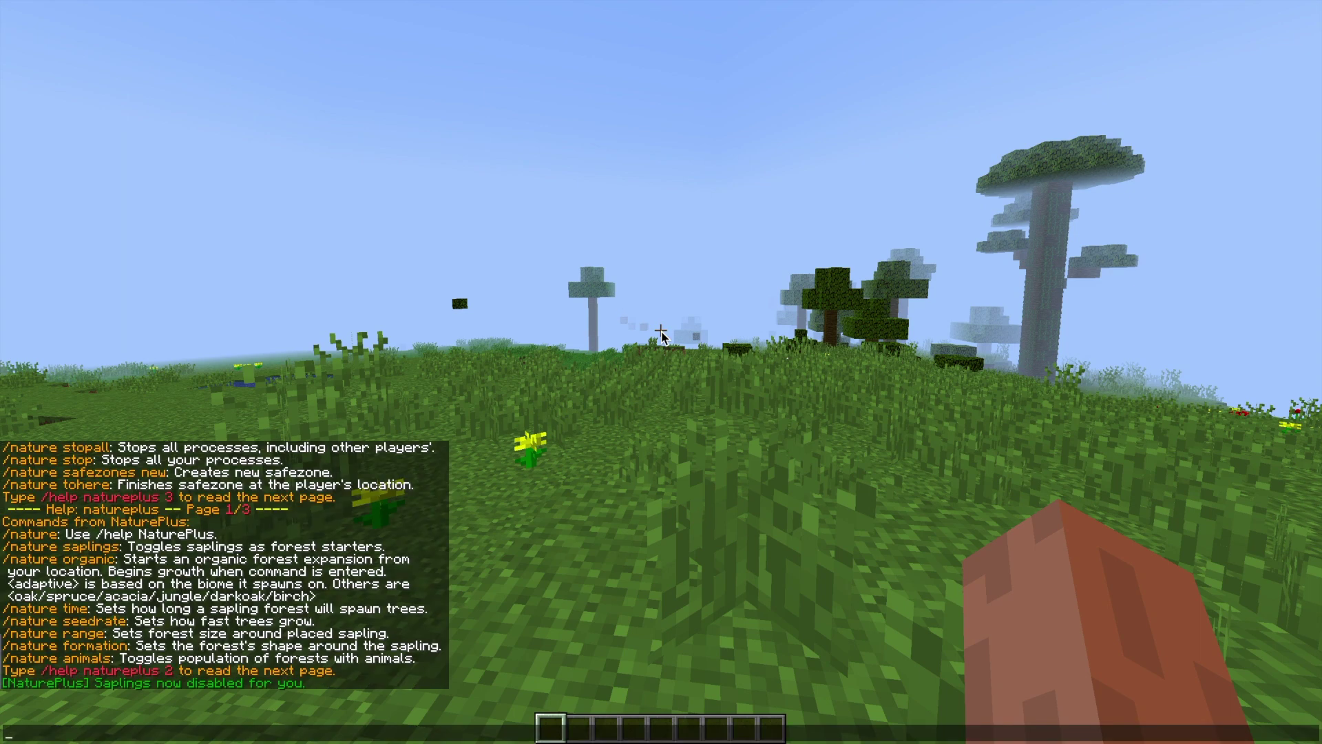
Set the sapling forest's seeding time to 10 ticks with /nature time 10
{"action": "key", "text": "Up"}
{"action": "key", "text": "BackSpace"}
{"action": "key", "text": "BackSpace"}
{"action": "key", "text": "BackSpace"}
{"action": "key", "text": "BackSpace"}
{"action": "key", "text": "BackSpace"}
{"action": "key", "text": "BackSpace"}
{"action": "key", "text": "BackSpace"}
{"action": "key", "text": "BackSpace"}
{"action": "key", "text": "BackSpace"}
{"action": "key", "text": "BackSpace"}
{"action": "key", "text": "BackSpace"}
{"action": "key", "text": "BackSpace"}
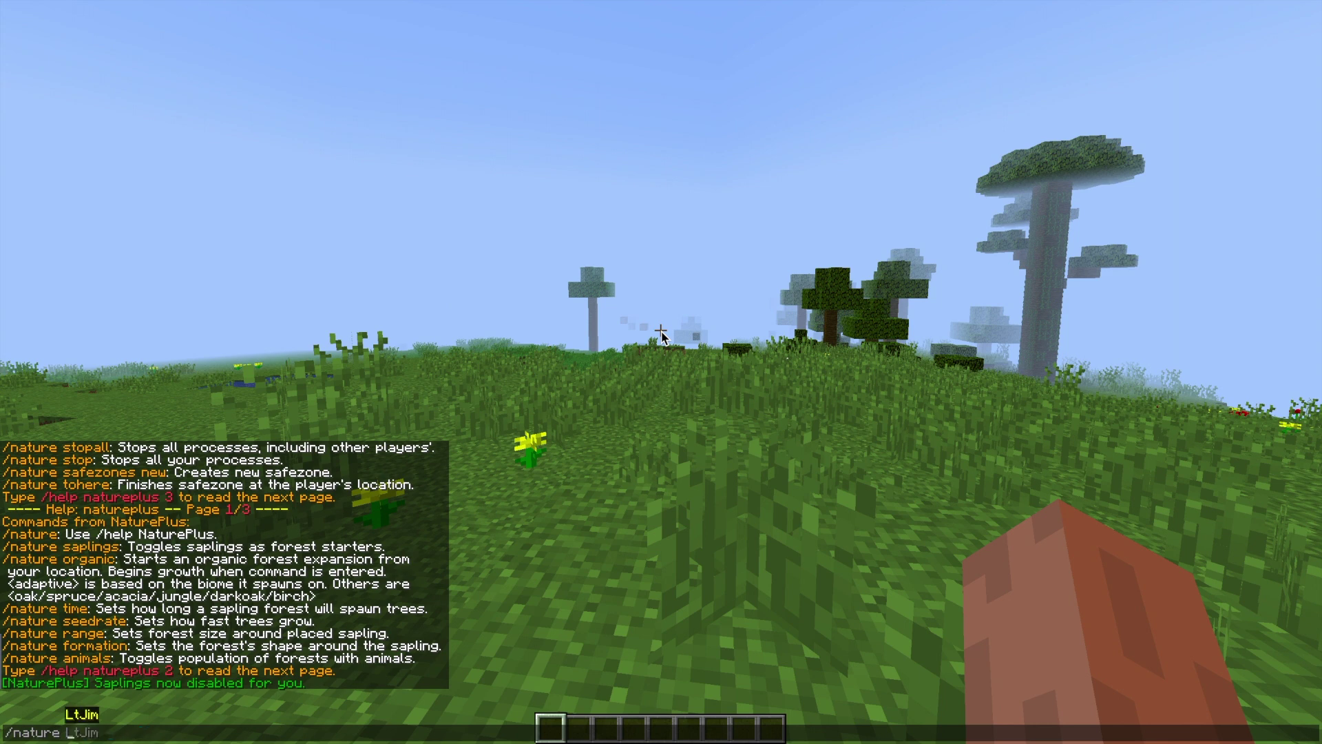
{"action": "type", "text": "time "}
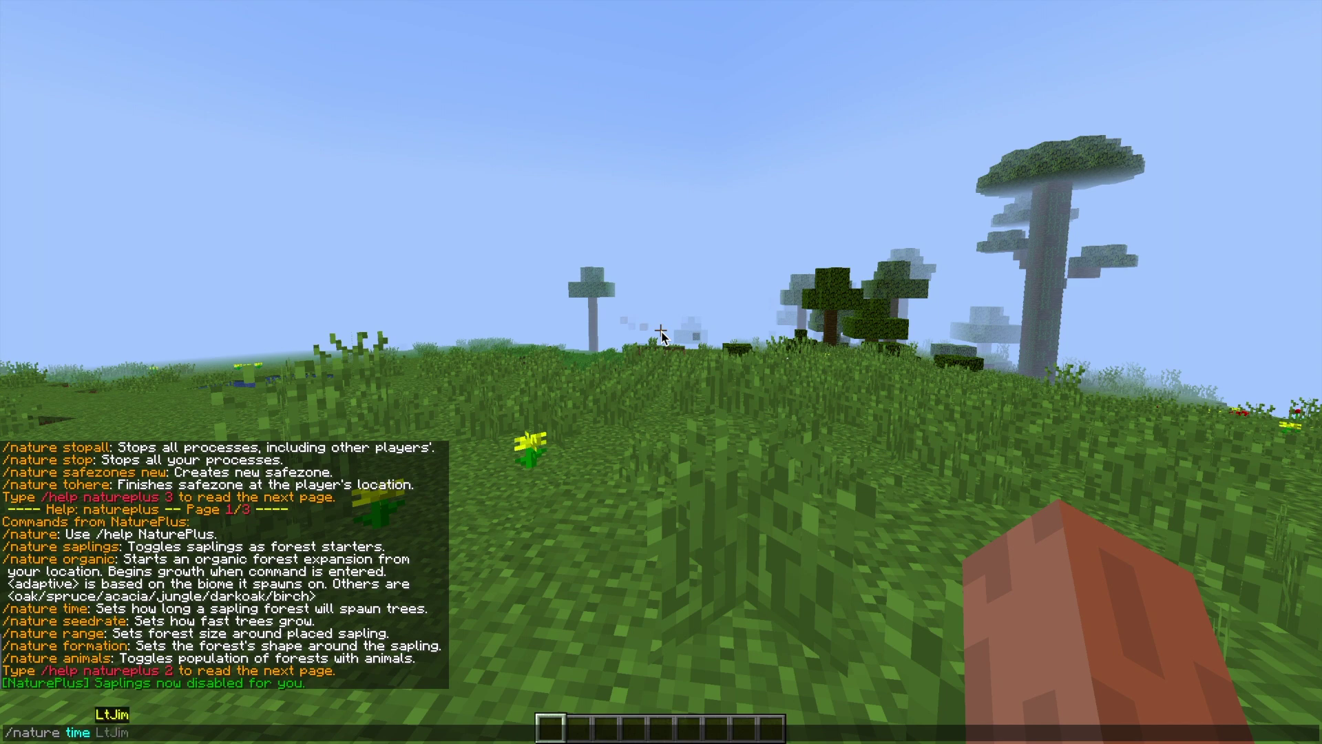
{"action": "type", "text": "10"}
{"action": "key", "text": "Return"}
Set the interval between spawned trees to 10 ticks with /nature seedrate 10
{"action": "key", "text": "t"}
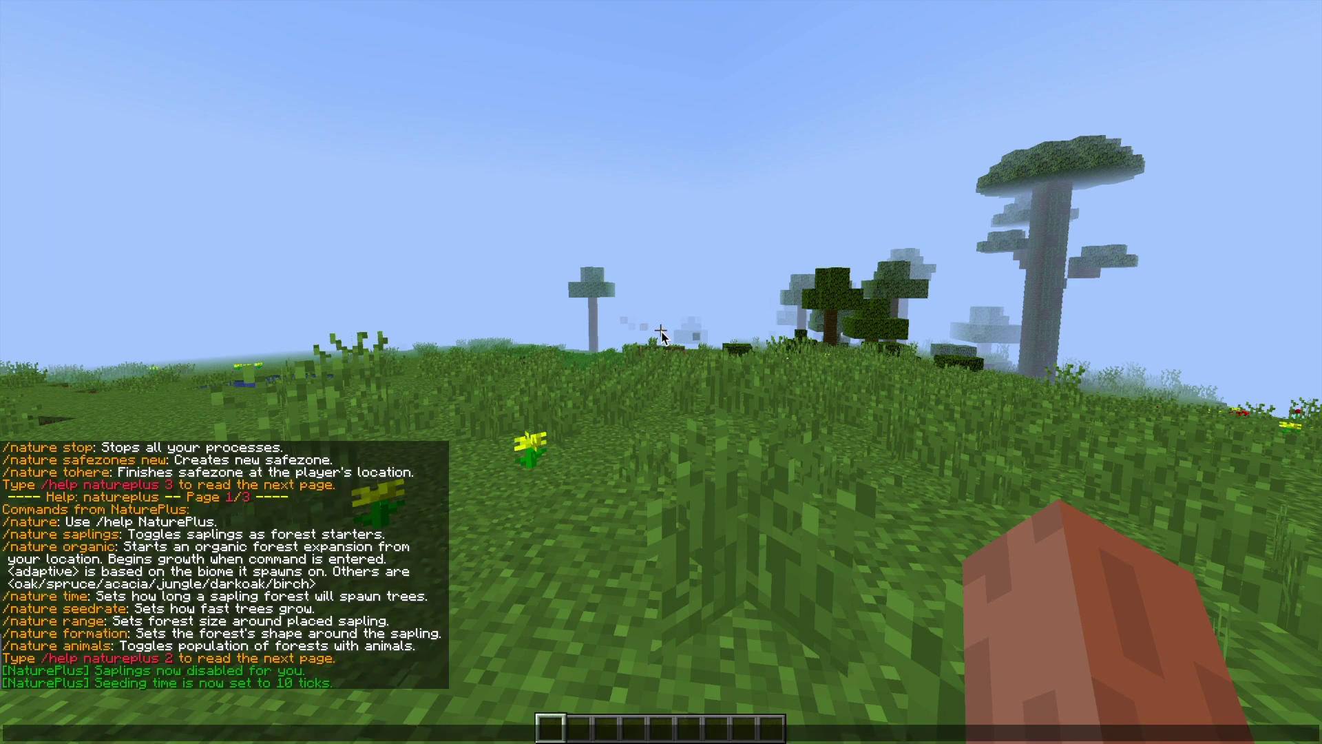
{"action": "key", "text": "Up"}
{"action": "key", "text": "BackSpace"}
{"action": "key", "text": "BackSpace"}
{"action": "key", "text": "BackSpace"}
{"action": "key", "text": "BackSpace"}
{"action": "key", "text": "BackSpace"}
{"action": "key", "text": "BackSpace"}
{"action": "key", "text": "BackSpace"}
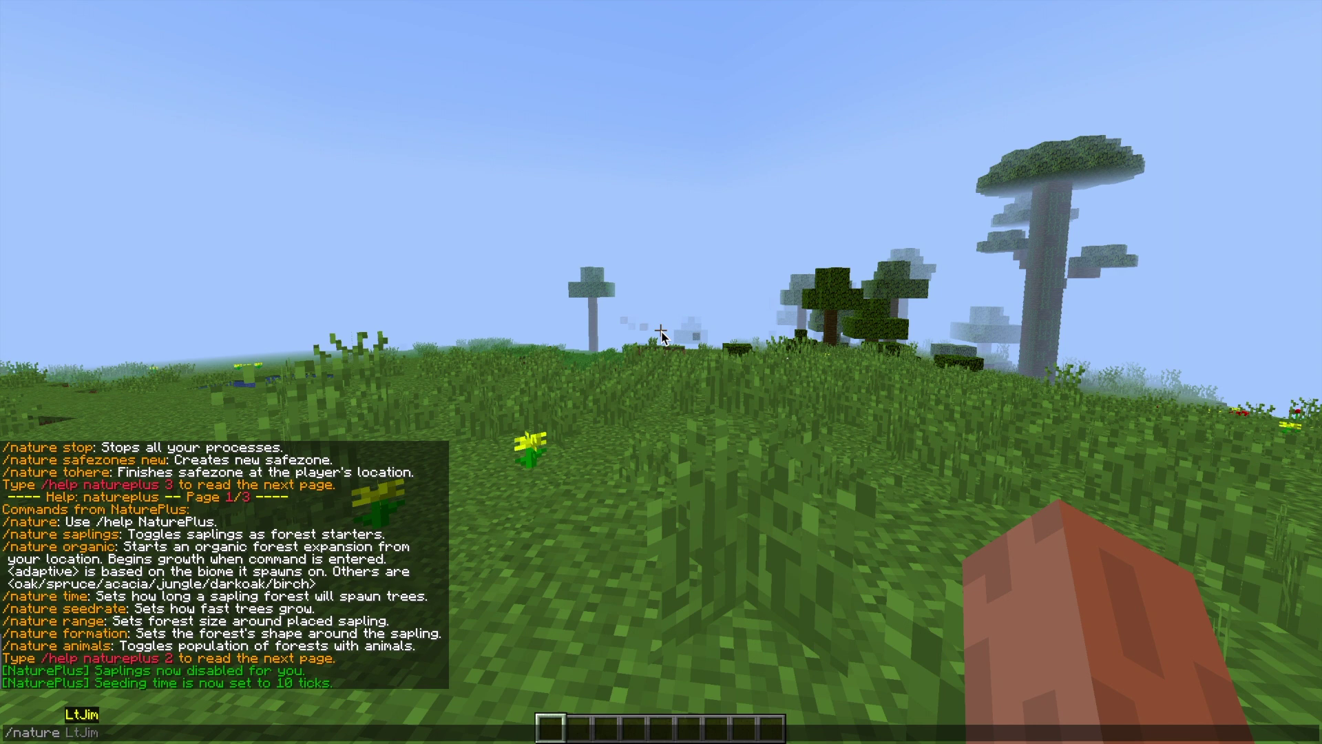
{"action": "type", "text": "seedrate 10"}
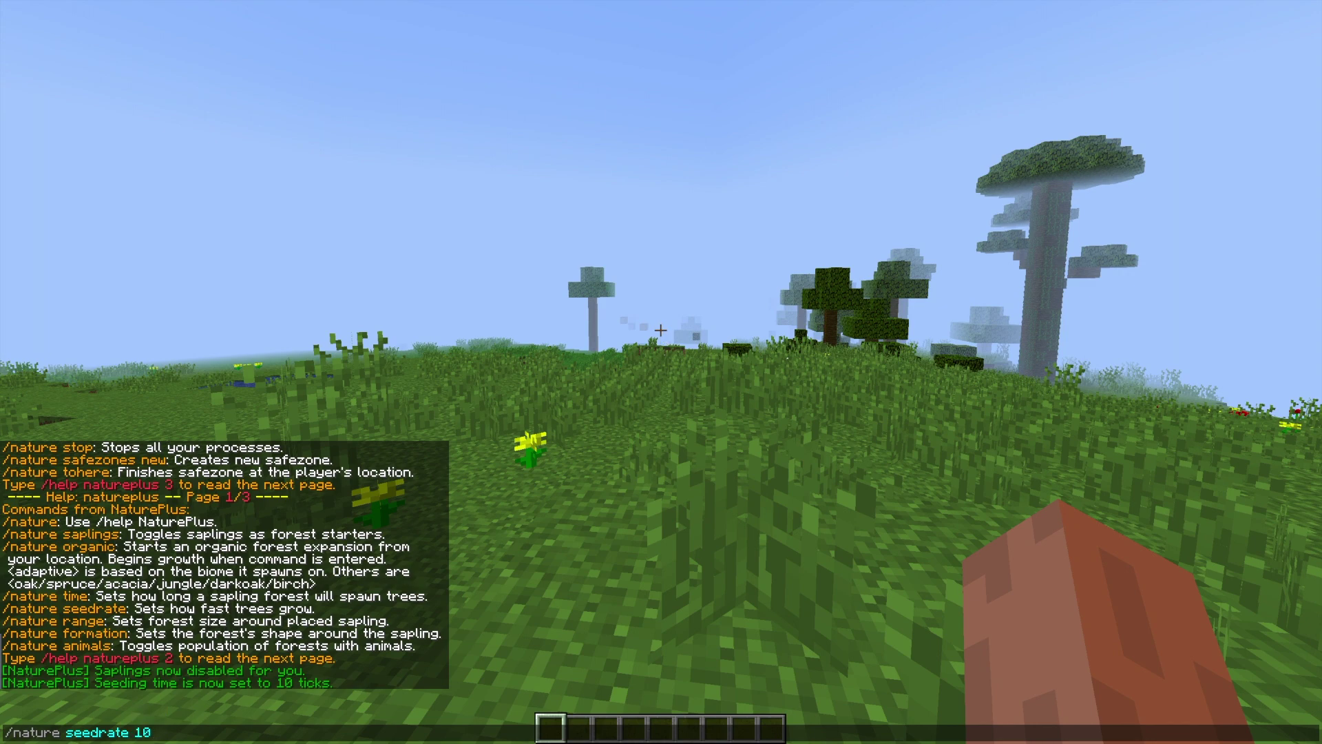
{"action": "key", "text": "Return"}
Set the forest's seeding range to 50 blocks with /nature range 50
{"action": "key", "text": "t"}
{"action": "key", "text": "Up"}
{"action": "key", "text": "BackSpace"}
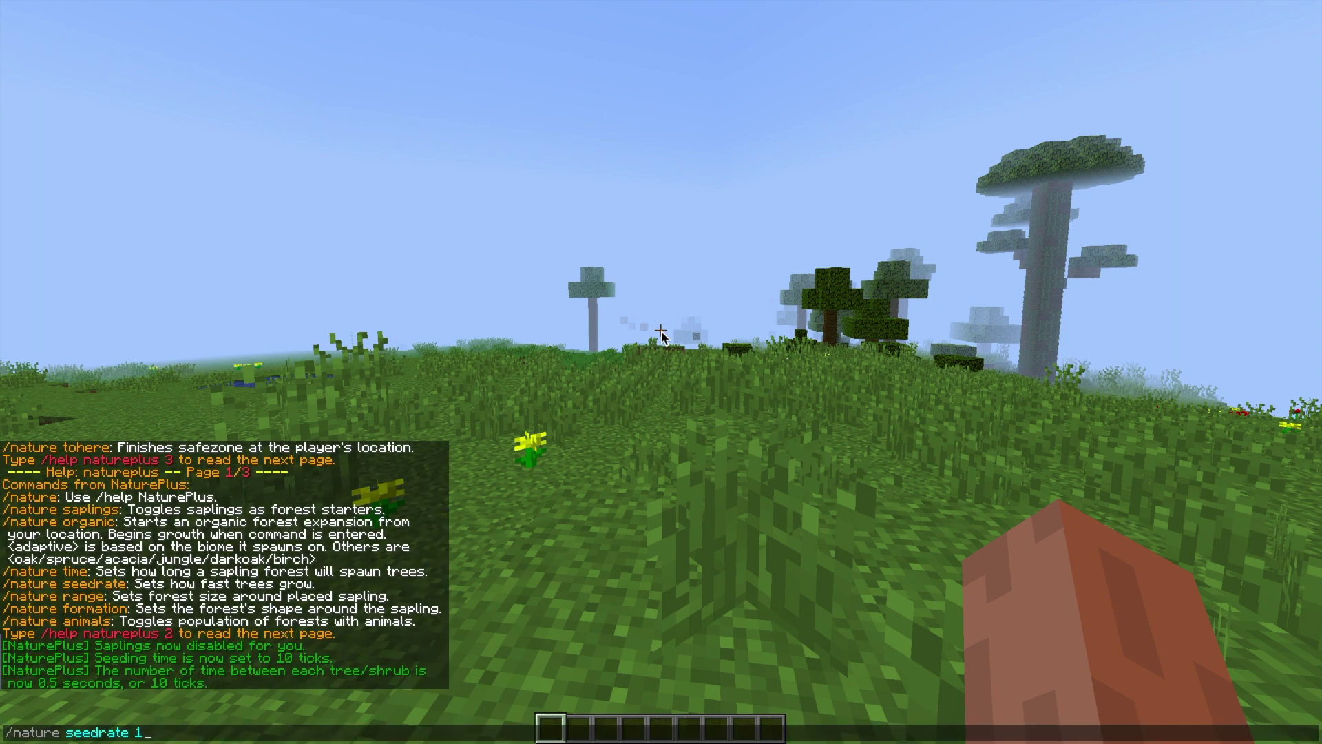
{"action": "key", "text": "BackSpace"}
{"action": "key", "text": "BackSpace"}
{"action": "key", "text": "BackSpace"}
{"action": "key", "text": "BackSpace"}
{"action": "key", "text": "BackSpace"}
{"action": "key", "text": "BackSpace"}
{"action": "key", "text": "BackSpace"}
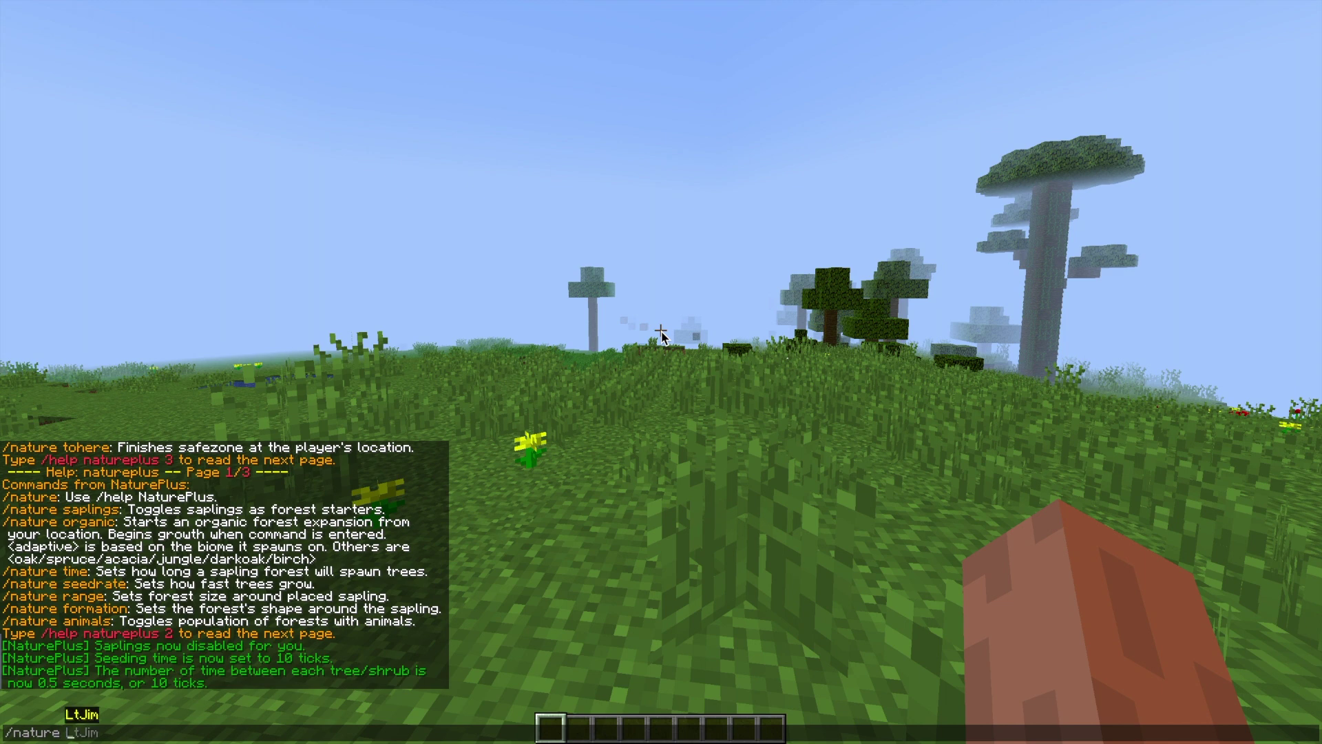
{"action": "type", "text": "range 50"}
{"action": "key", "text": "Return"}
Set the forest formation around the sapling to center with /nature formation center
{"action": "key", "text": "t"}
{"action": "key", "text": "Up"}
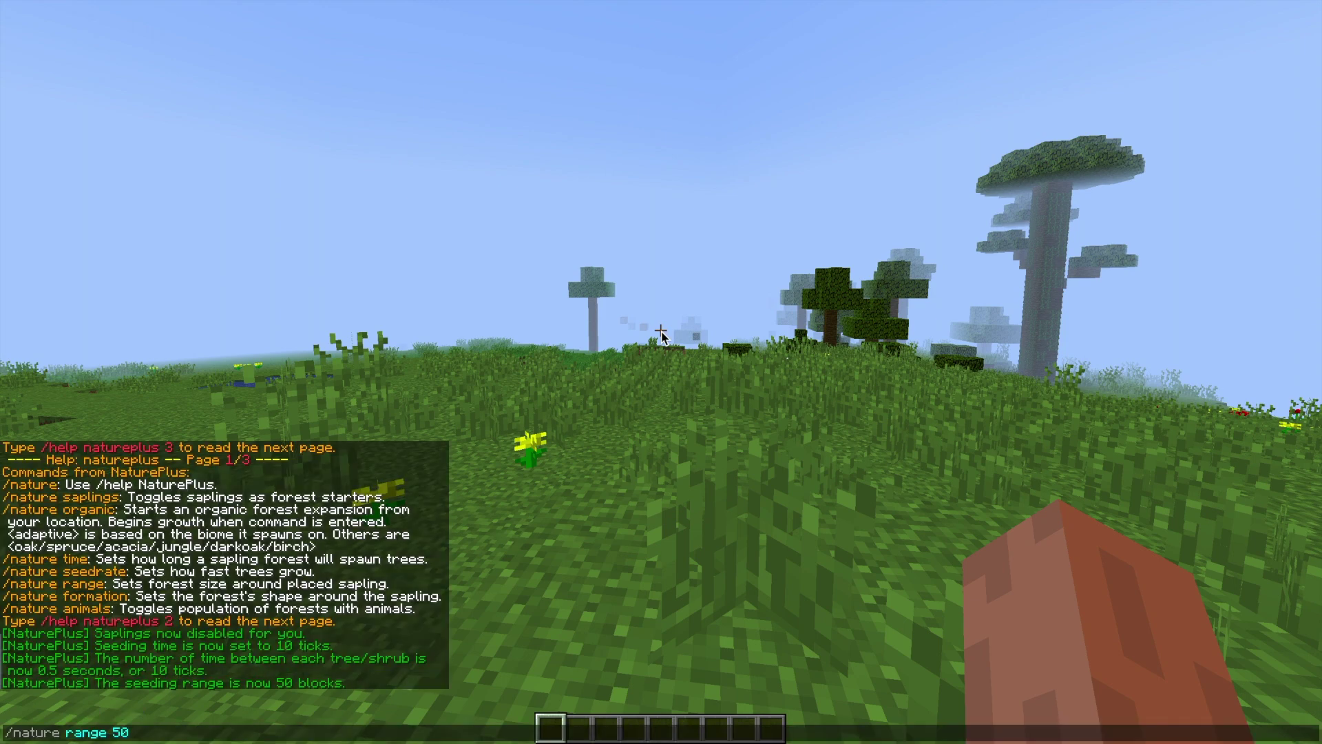
{"action": "key", "text": "BackSpace"}
{"action": "key", "text": "BackSpace"}
{"action": "key", "text": "BackSpace"}
{"action": "key", "text": "BackSpace"}
{"action": "key", "text": "BackSpace"}
{"action": "key", "text": "BackSpace"}
{"action": "key", "text": "BackSpace"}
{"action": "key", "text": "BackSpace"}
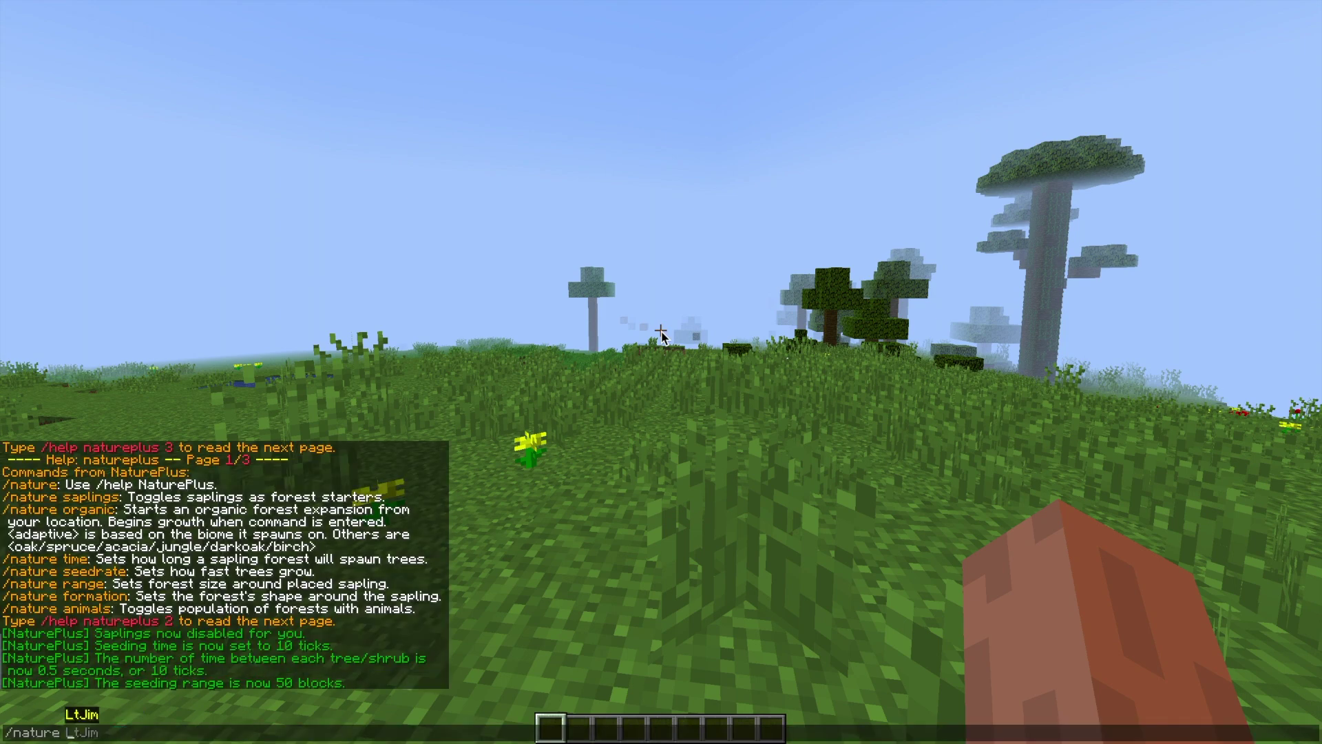
{"action": "type", "text": "format"}
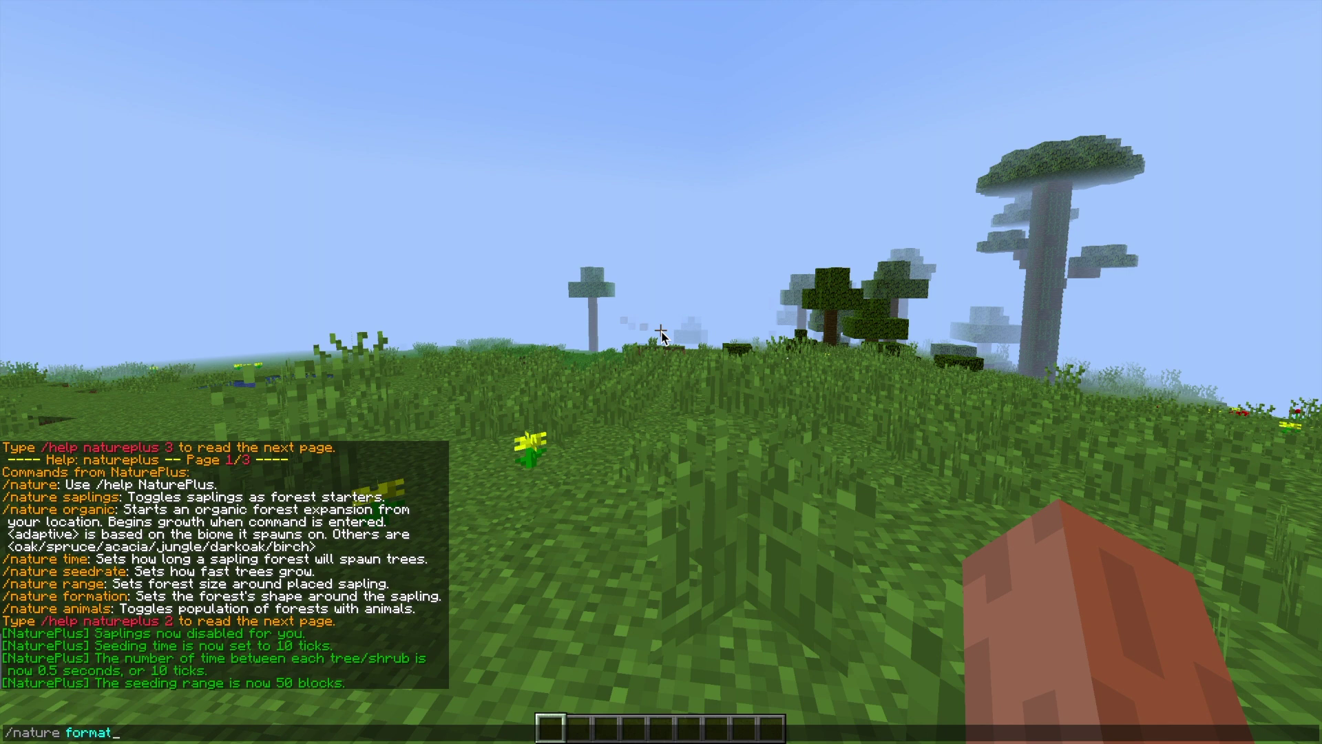
{"action": "type", "text": "ion center"}
{"action": "key", "text": "Return"}
Start an organic acacia forest expansion from the current location with /nature organic acacia 100
{"action": "key", "text": "slash"}
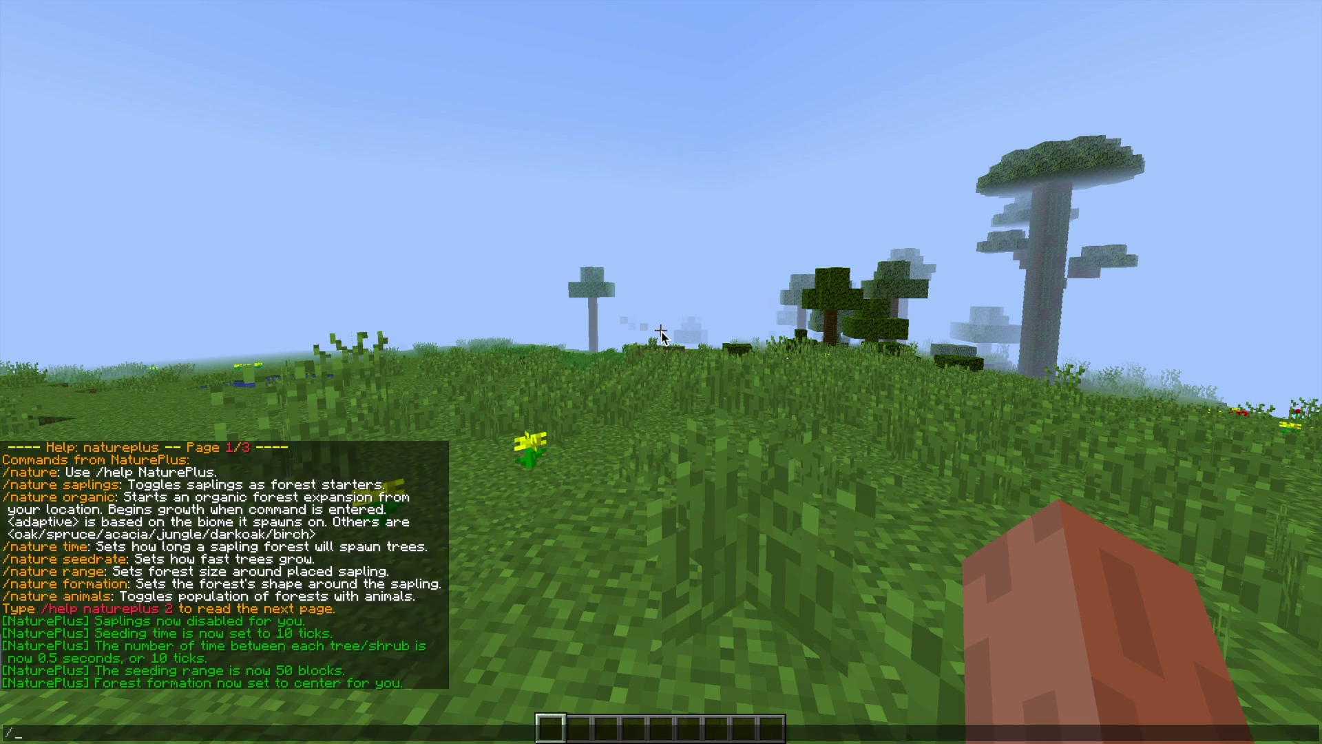
{"action": "type", "text": "nature organic acacia 100"}
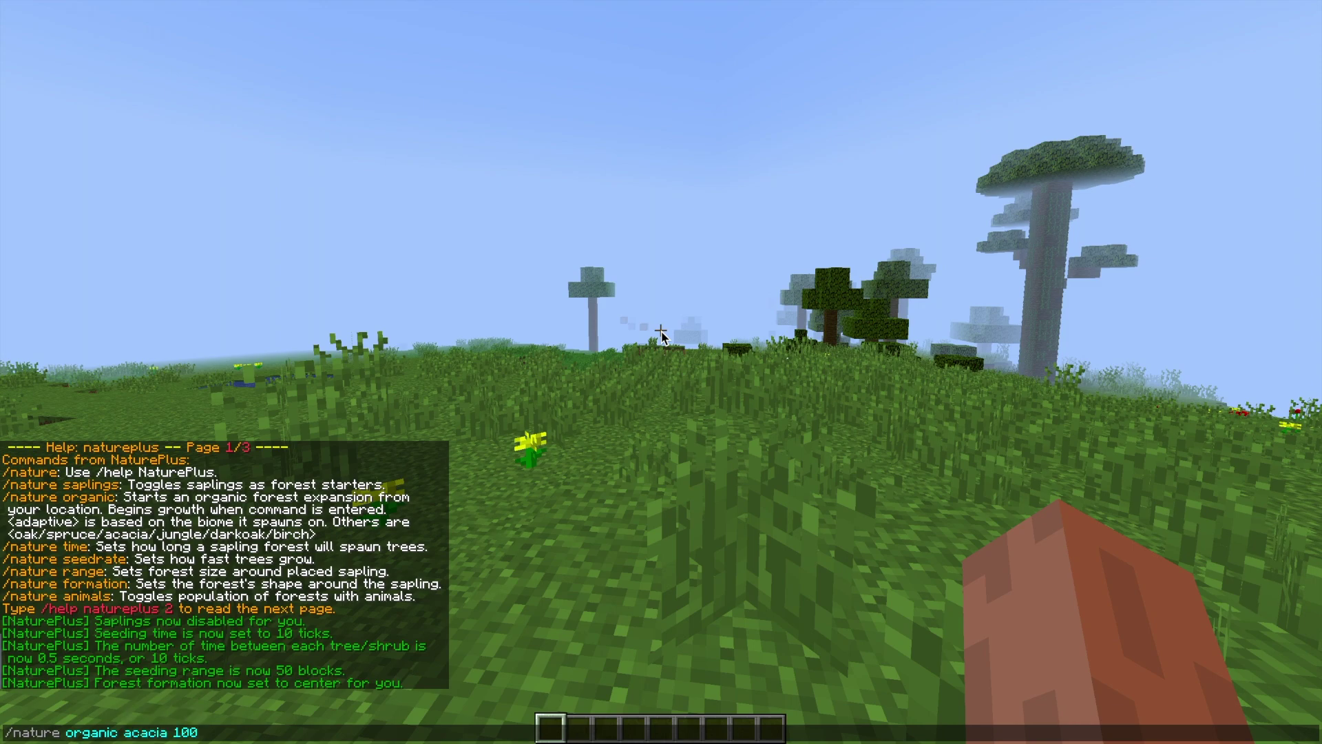
{"action": "key", "text": "Return"}
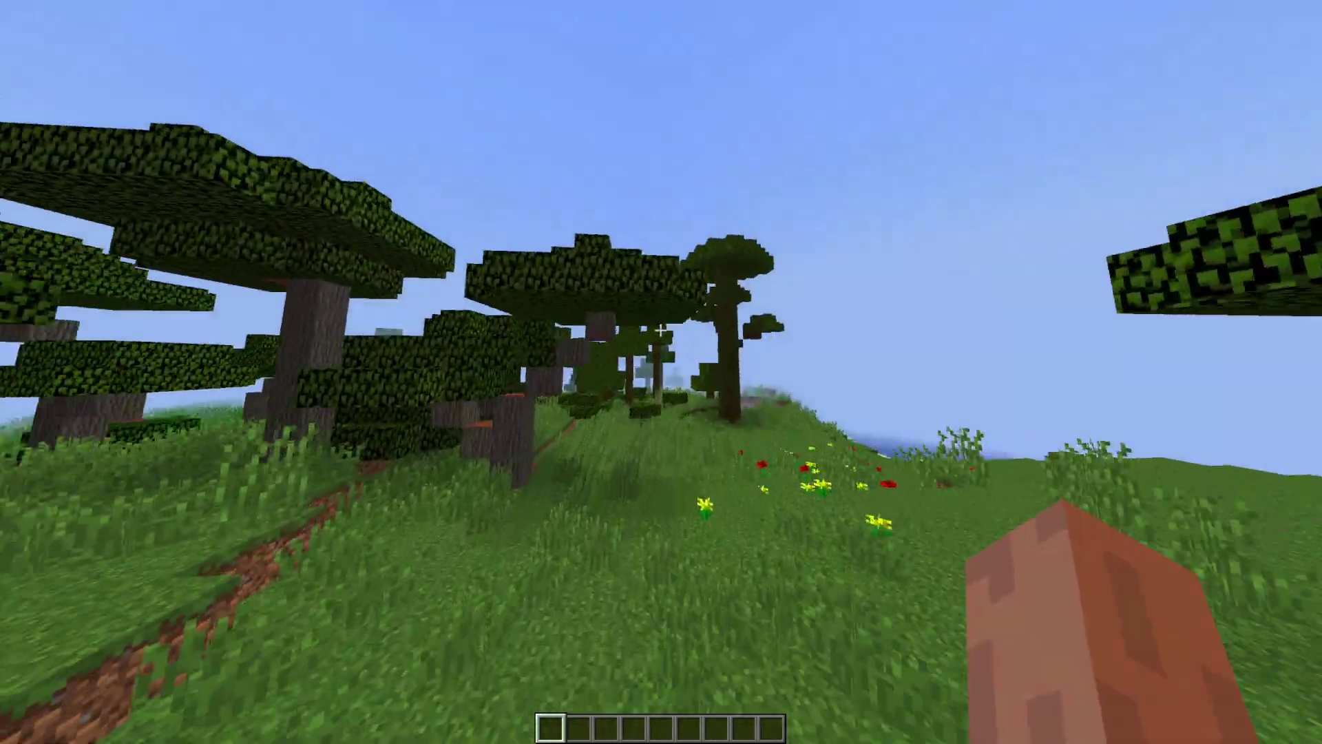
Enable animal spawning alongside the forest by running /nature animals on
{"action": "key", "text": "slash"}
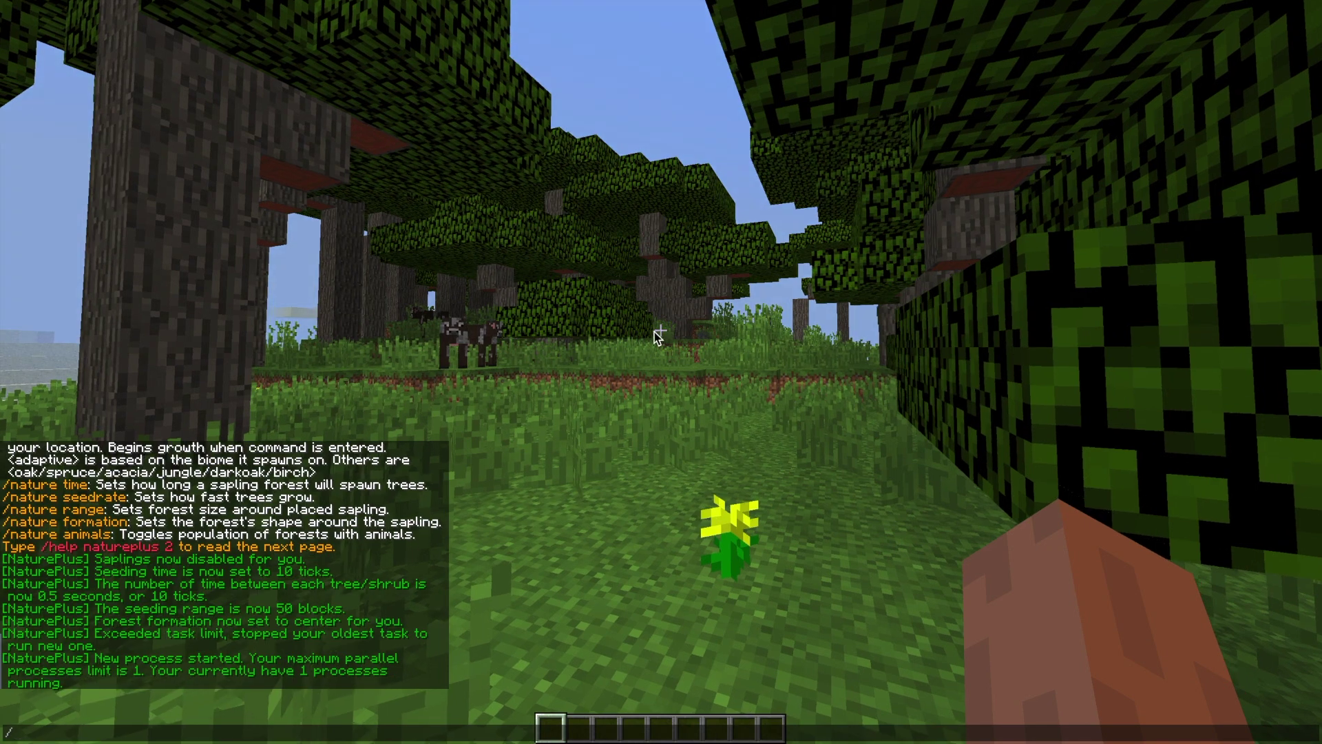
{"action": "type", "text": "nature anima"}
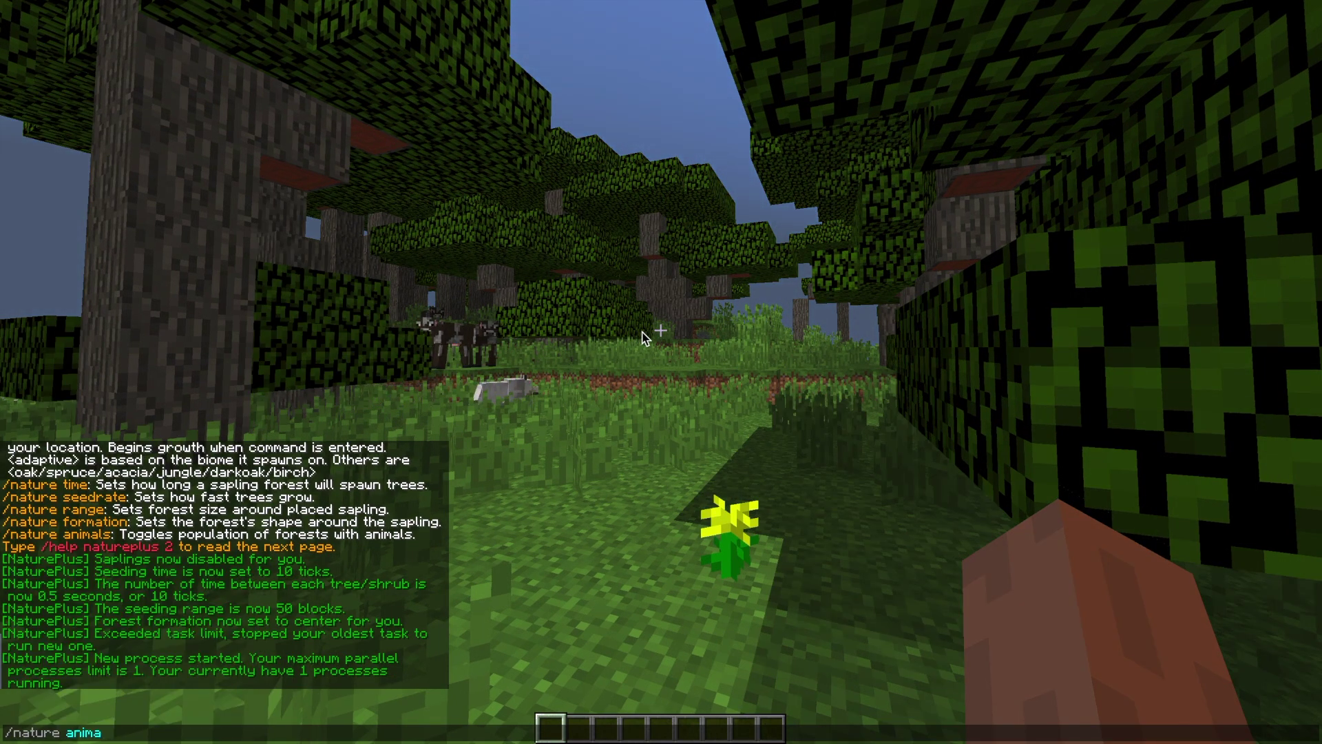
{"action": "type", "text": "ls on"}
{"action": "key", "text": "Return"}
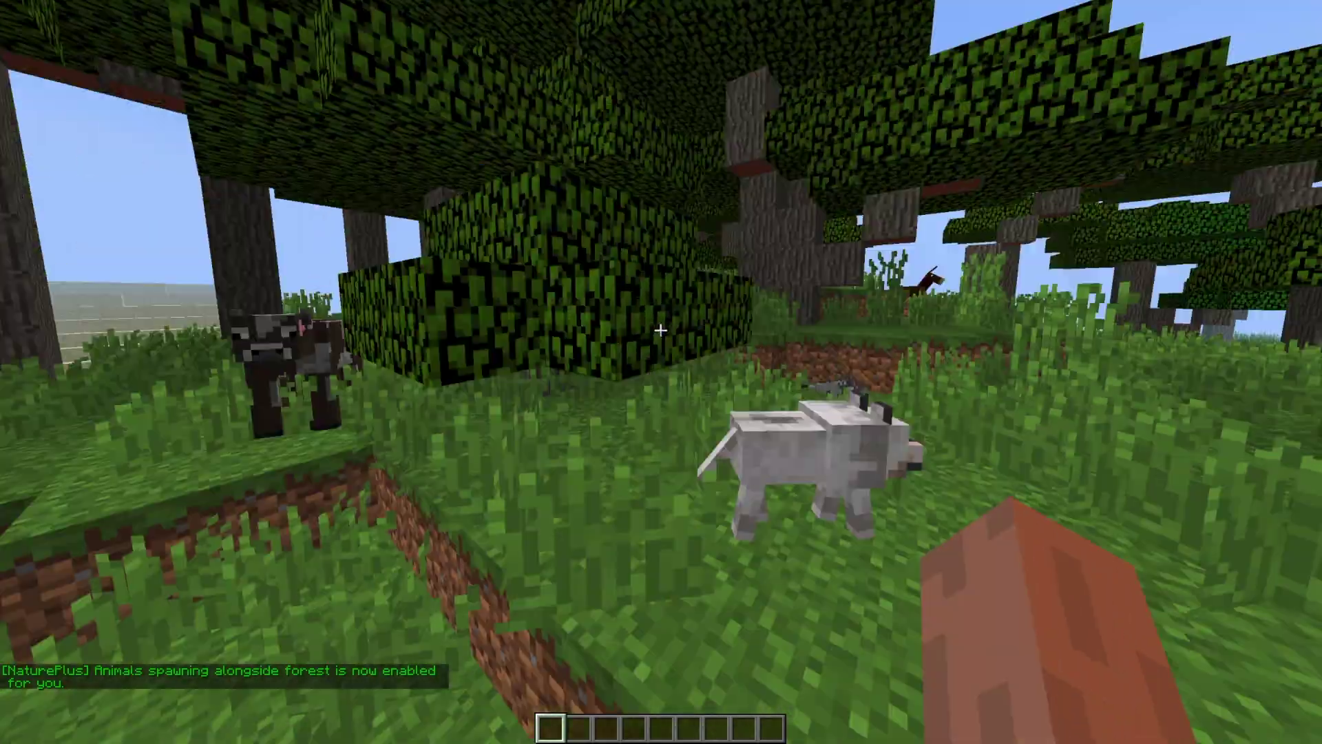
Show page 2 of the NaturePlus command help from the earlier command history
{"action": "key", "text": "slash"}
{"action": "key", "text": "Up"}
{"action": "key", "text": "Up"}
{"action": "key", "text": "Up"}
{"action": "key", "text": "Up"}
{"action": "key", "text": "Up"}
{"action": "key", "text": "Up"}
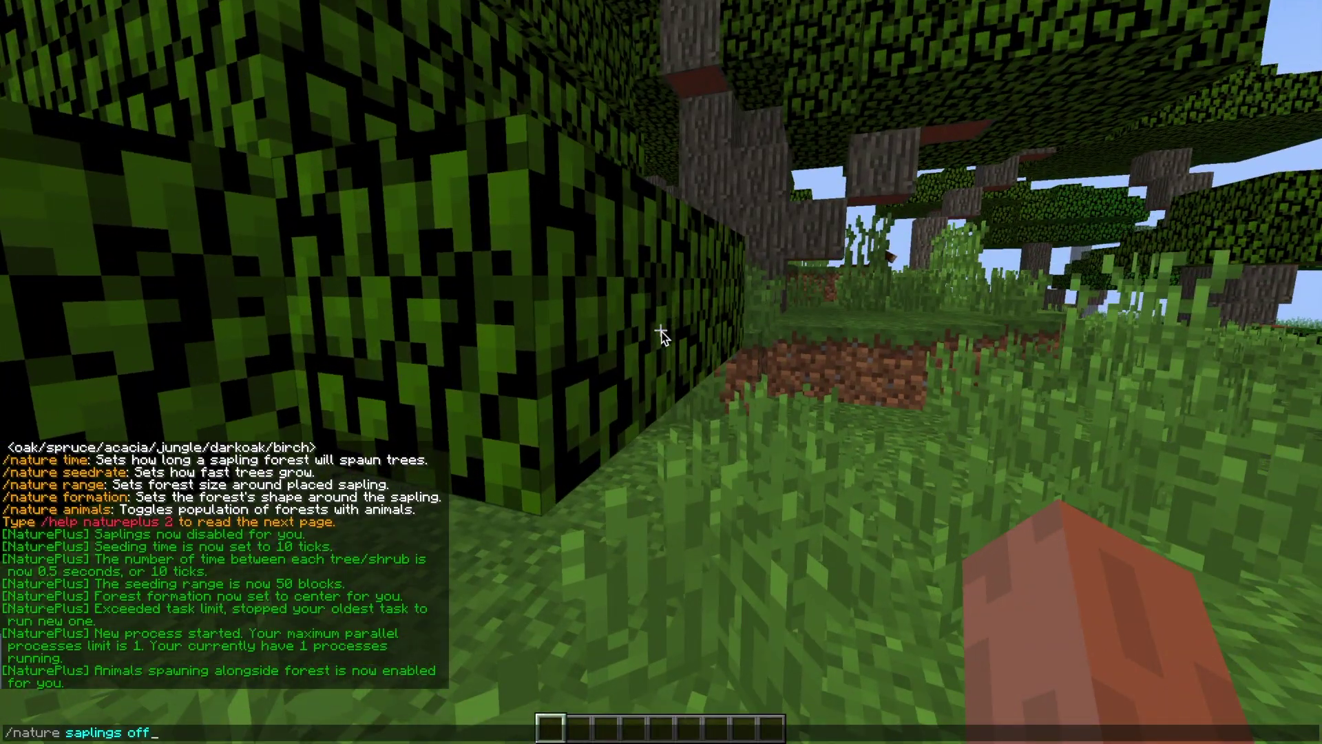
{"action": "key", "text": "Return"}
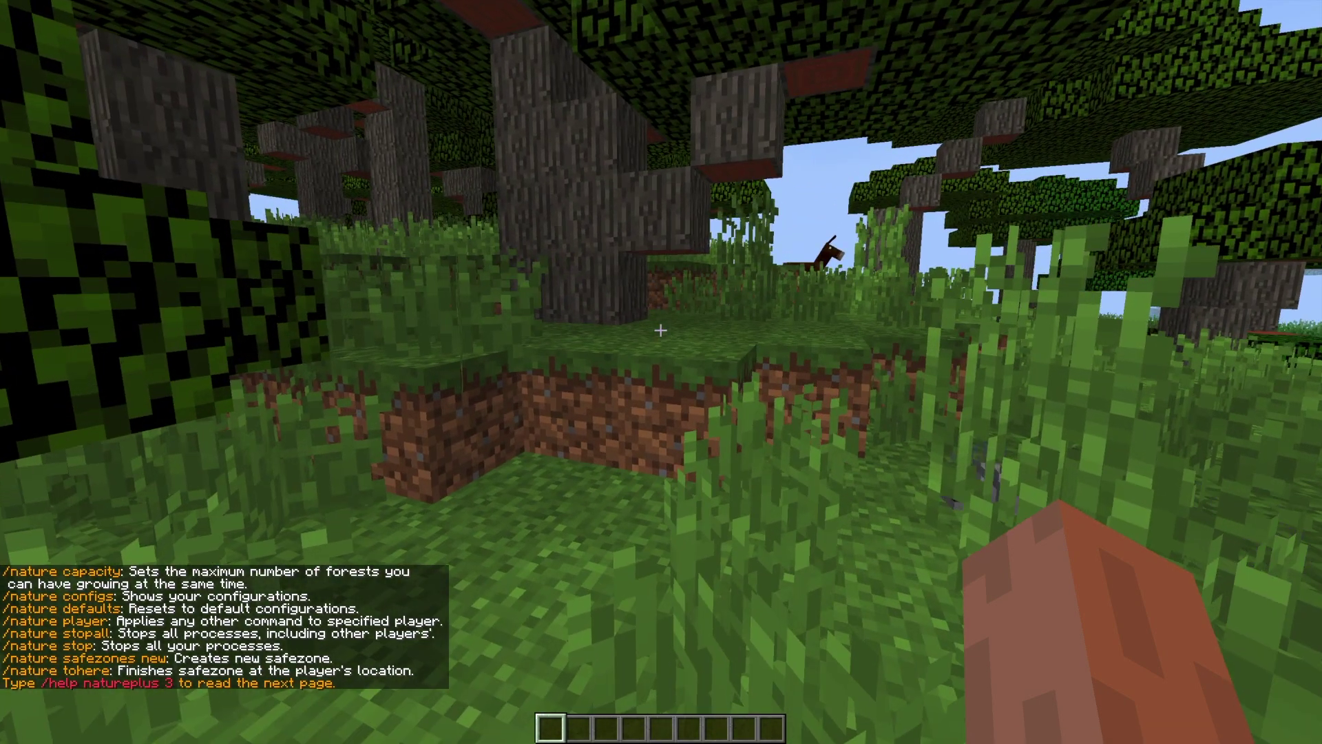
Enable grass growth around the forest's trees with the /nature grass command
{"action": "key", "text": "t"}
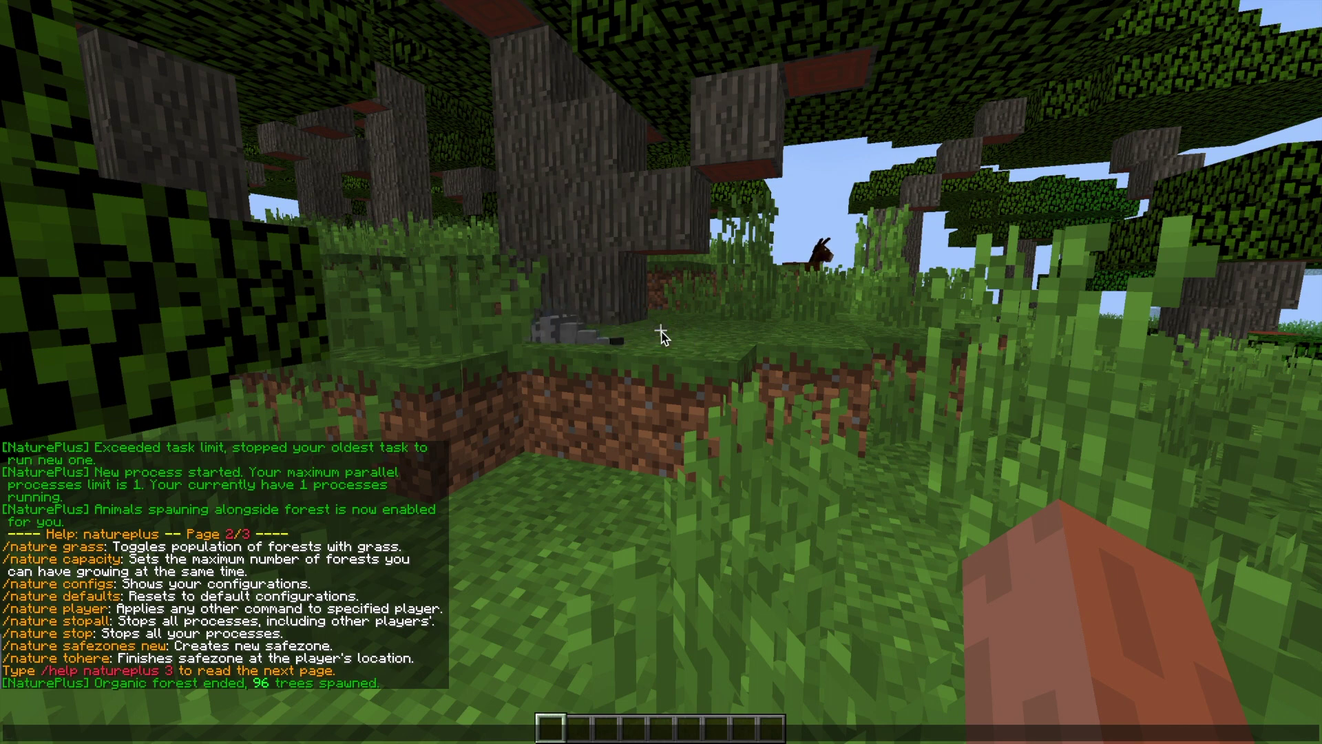
{"action": "type", "text": "/nature gr"}
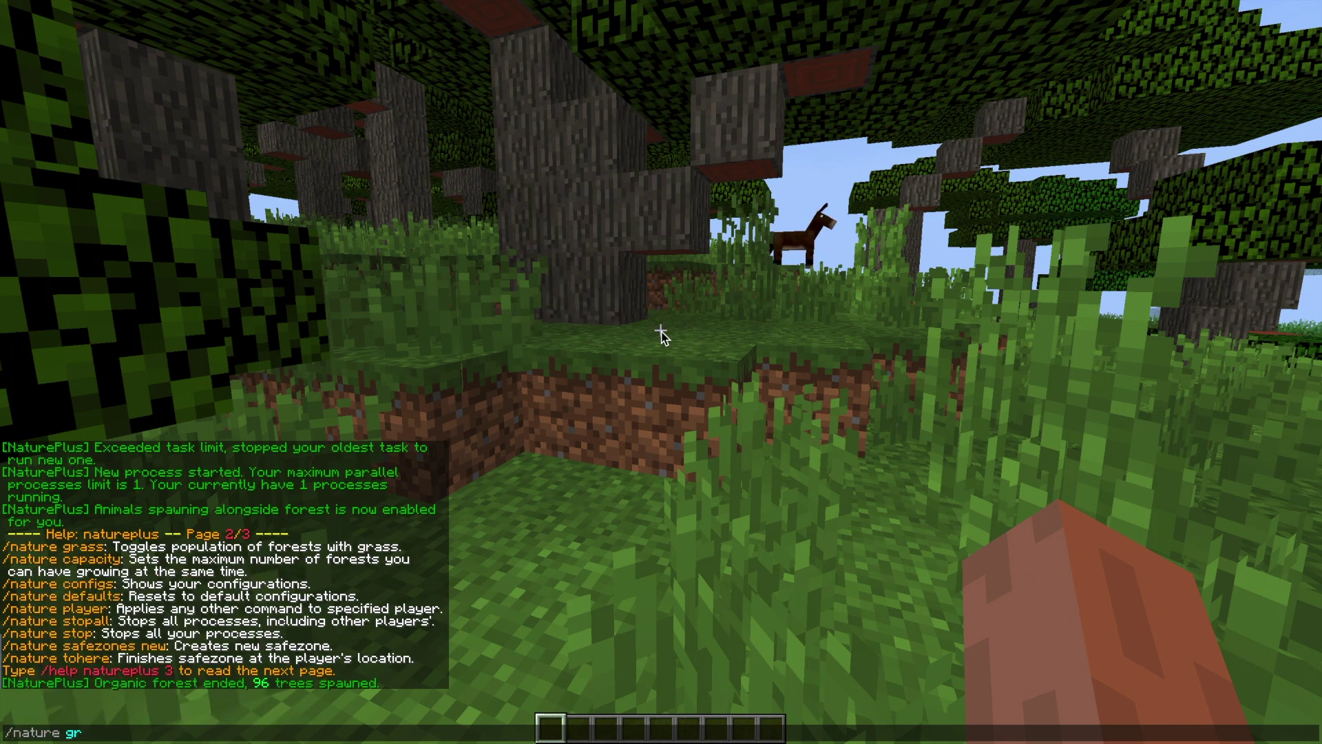
{"action": "type", "text": "ass"}
{"action": "key", "text": "Return"}
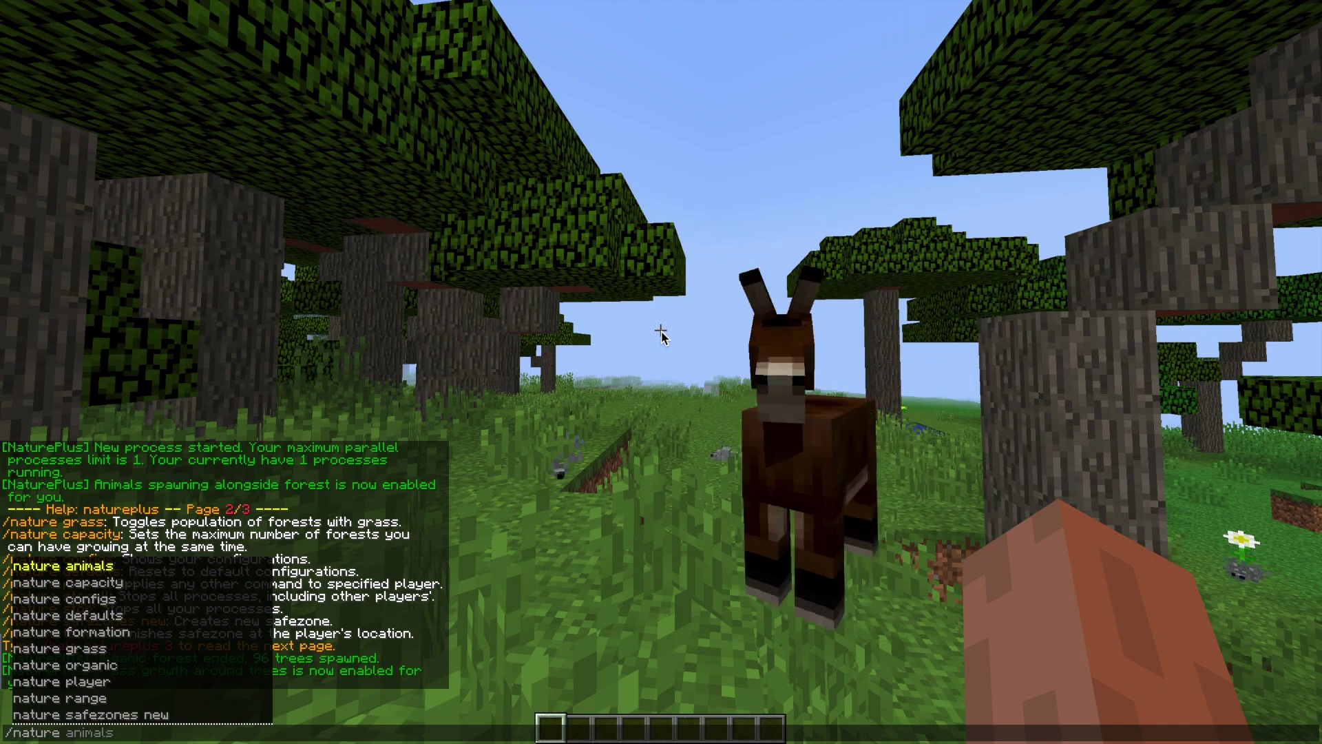
Limit the number of forests growing at the same time to 1 with /nature capacity 1
{"action": "type", "text": "LtJim"}
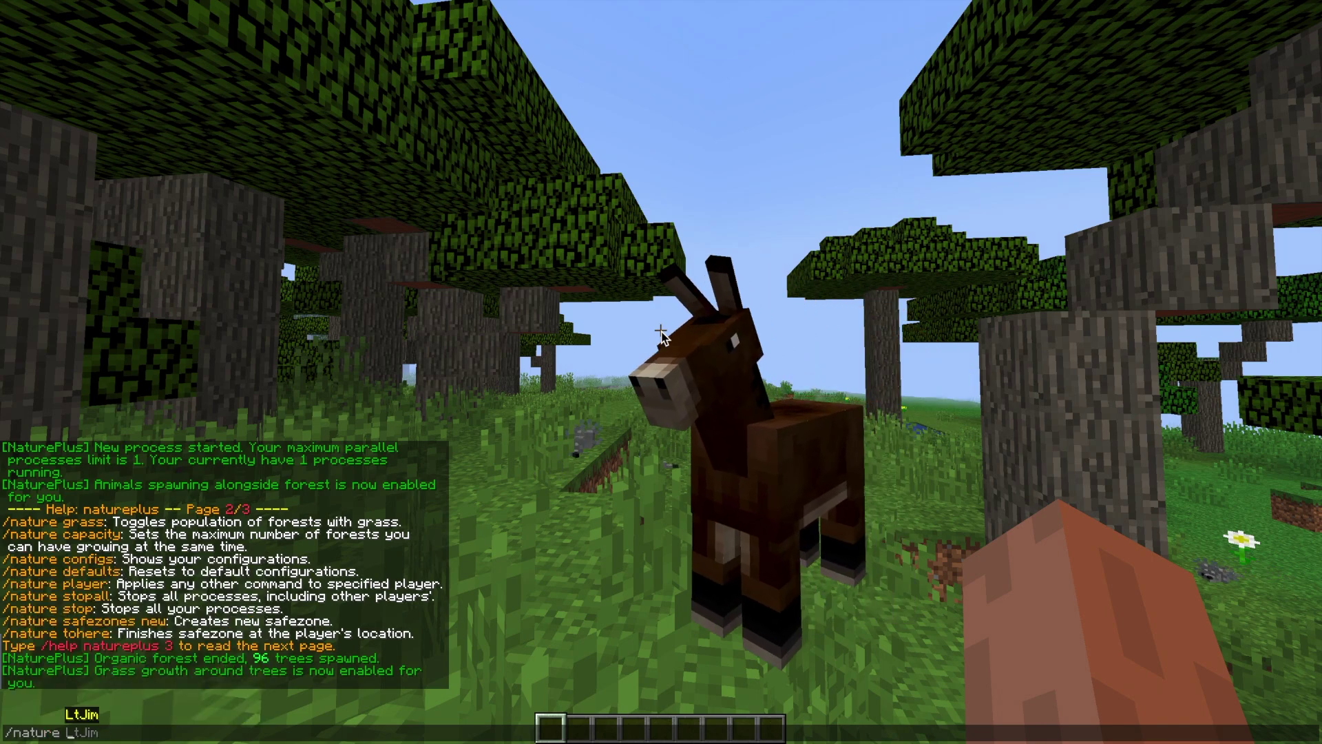
{"action": "type", "text": "capaci"}
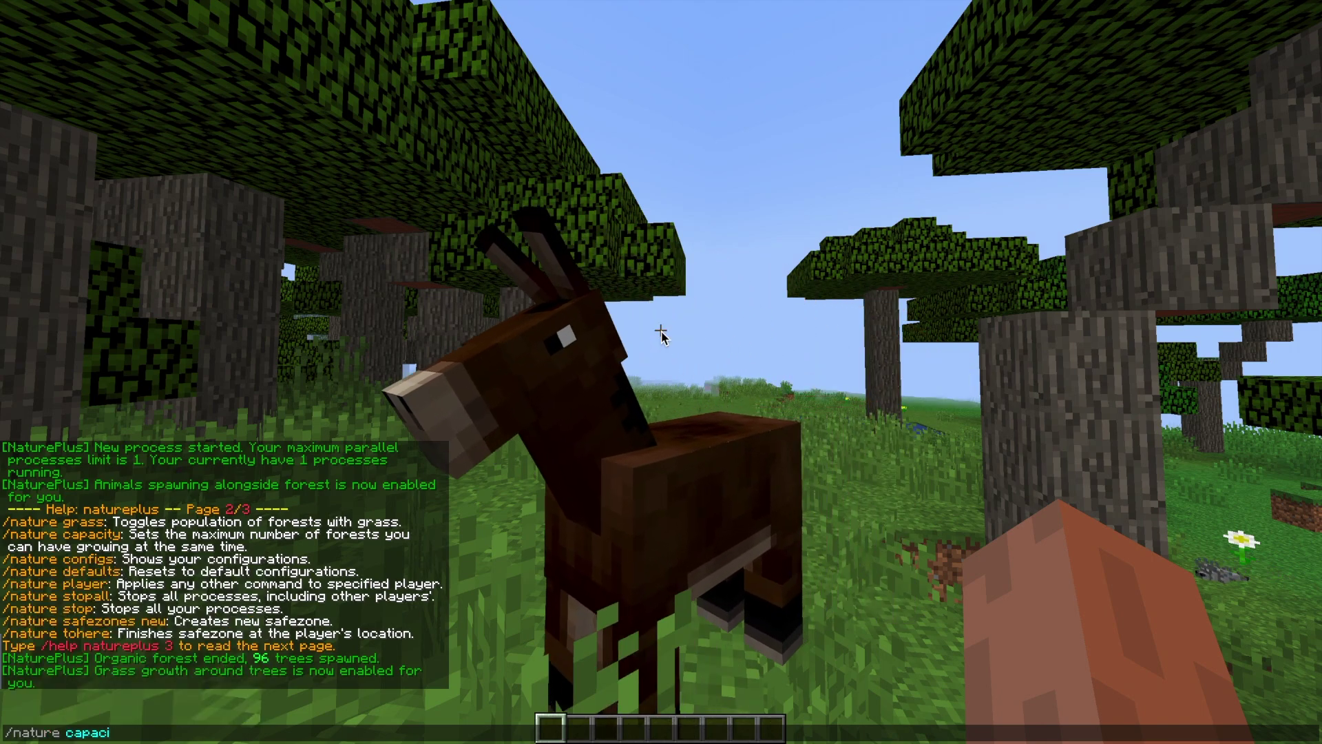
{"action": "type", "text": "ty 1"}
{"action": "key", "text": "Return"}
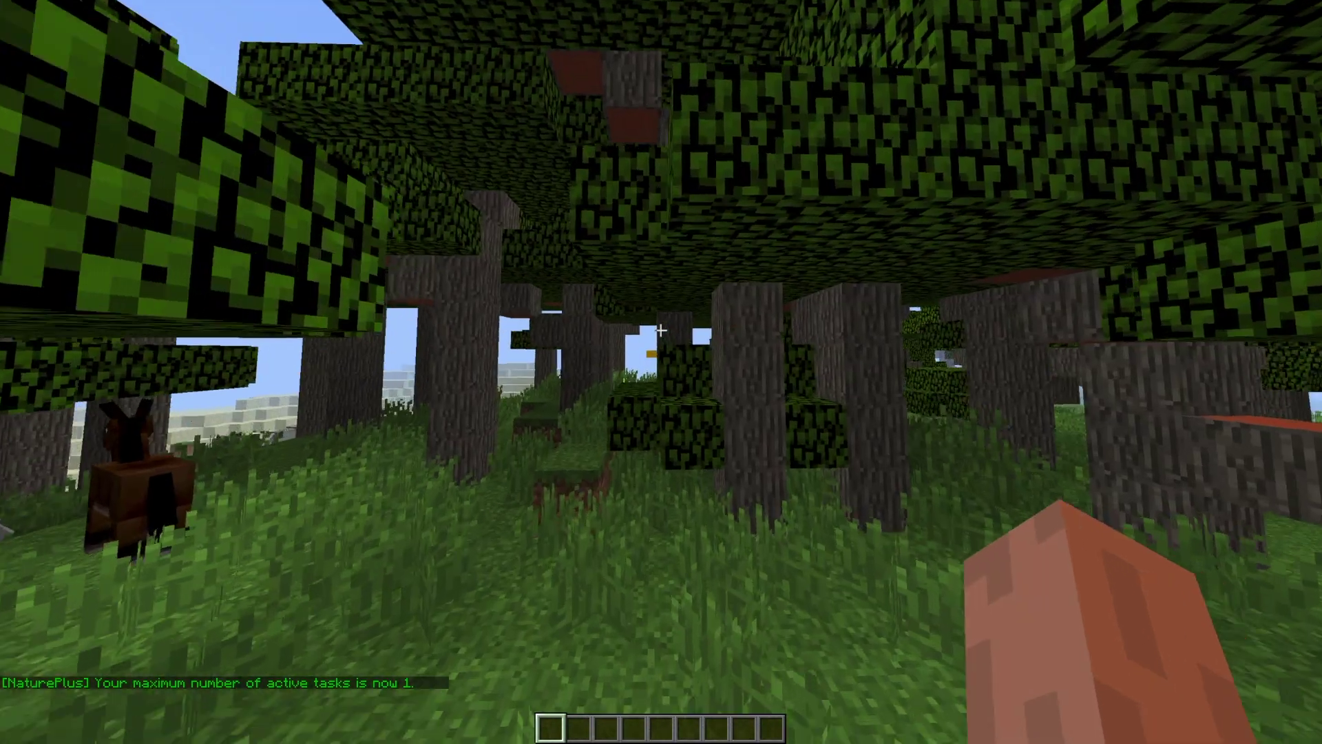
{"action": "key", "text": "w"}
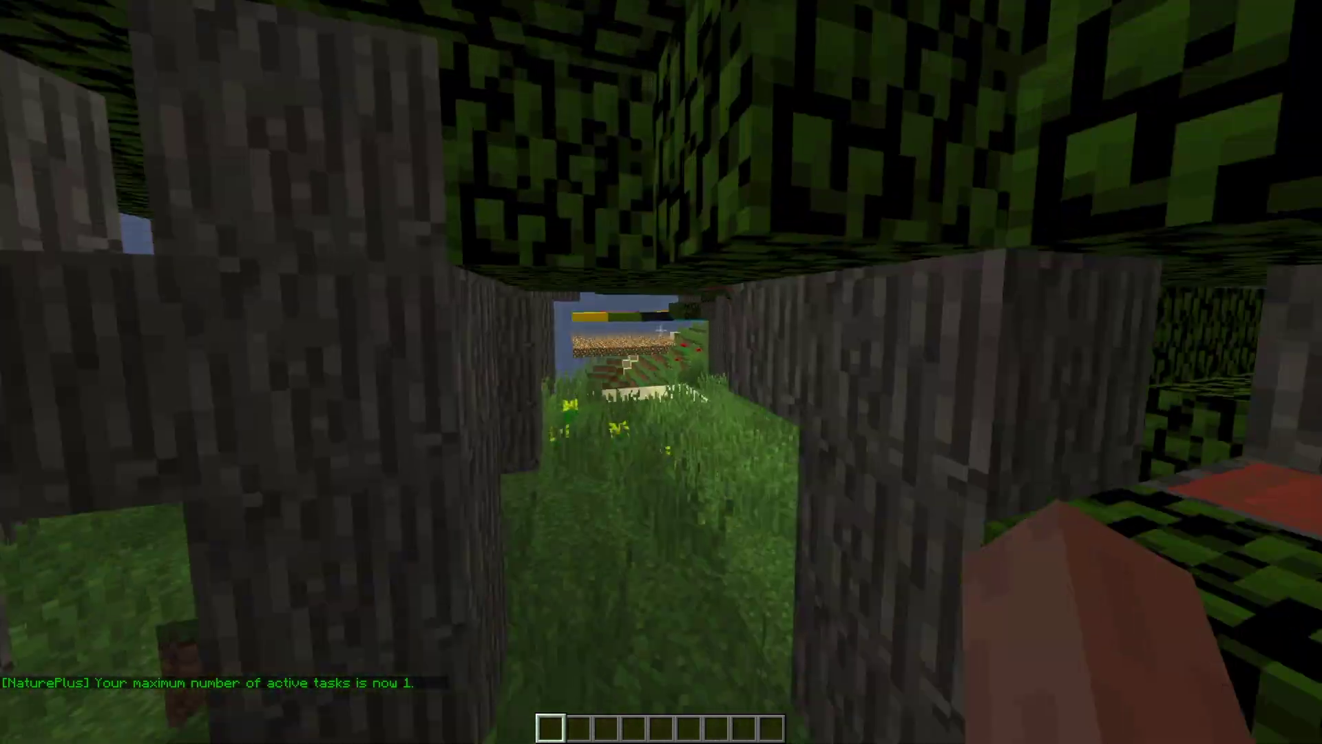
{"action": "key", "text": "w"}
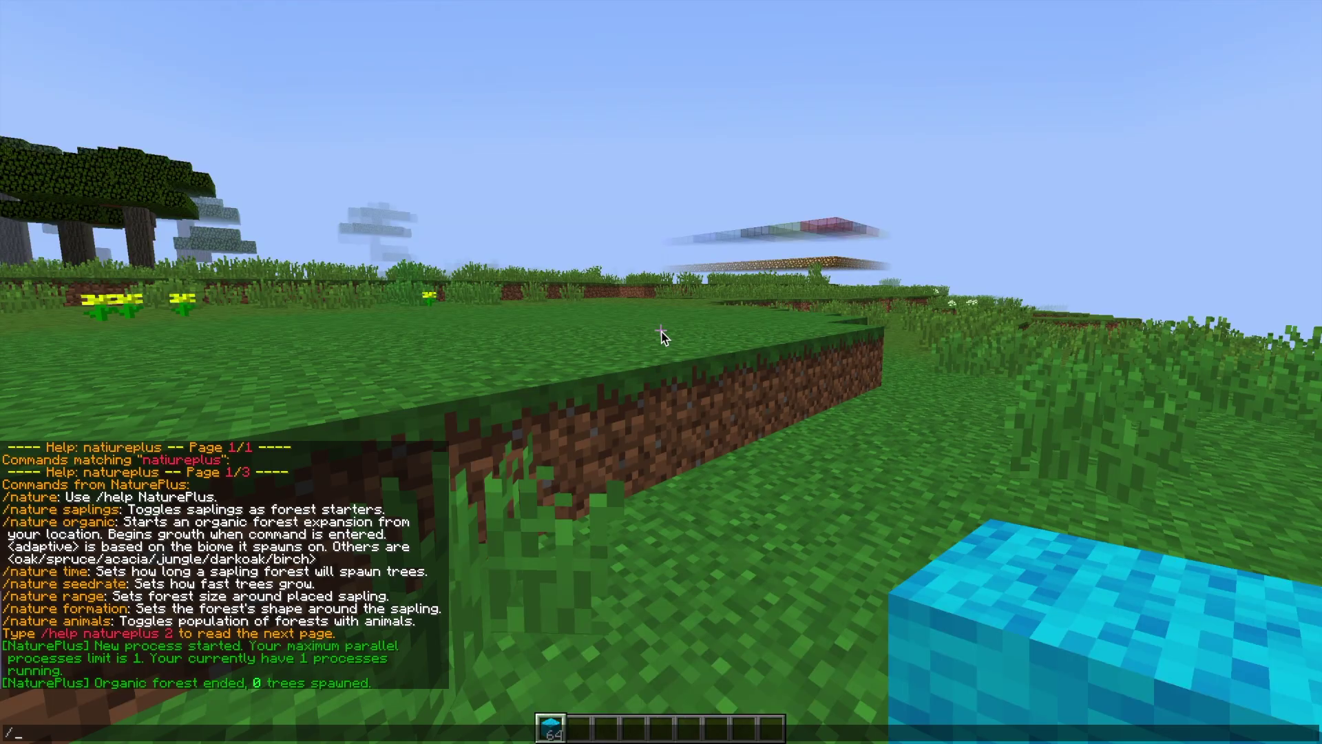
Show page 2 of the NaturePlus help by running /help natureplus 2
{"action": "type", "text": "help natureplus2"}
{"action": "key", "text": "Return"}
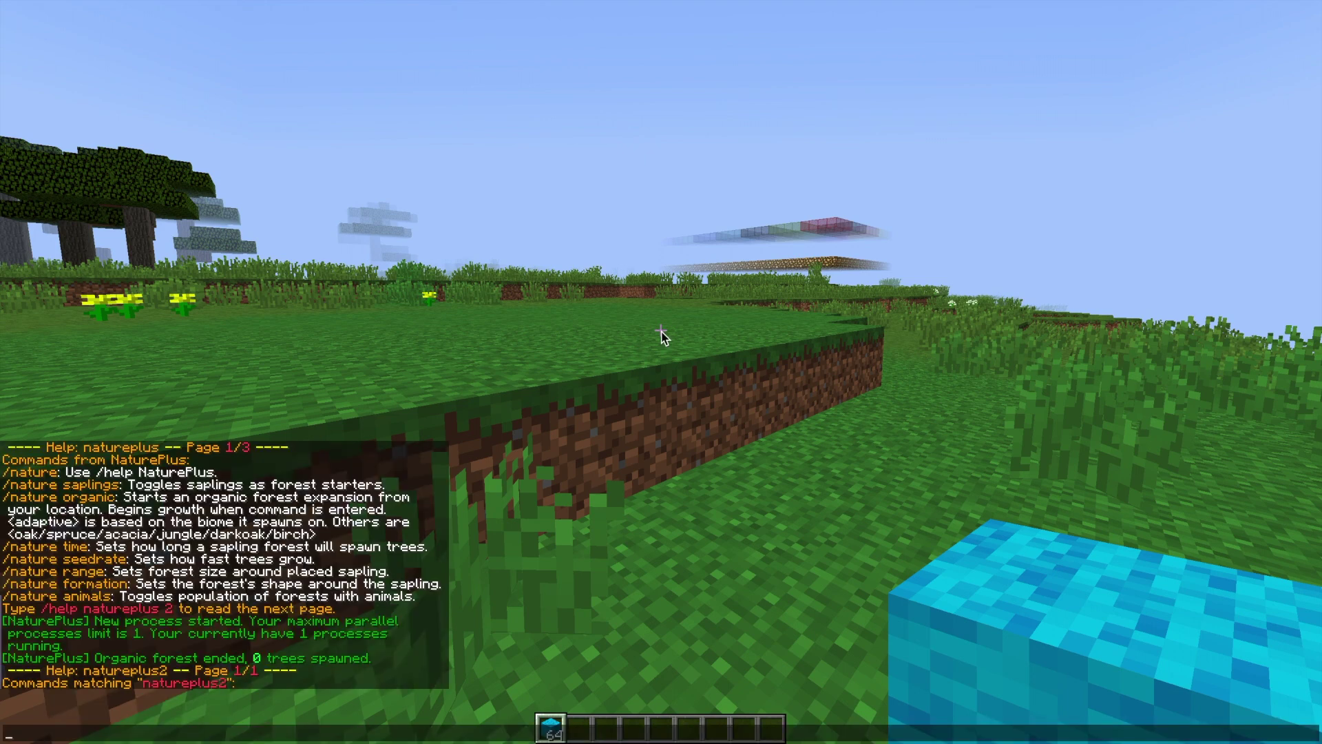
{"action": "key", "text": "Up"}
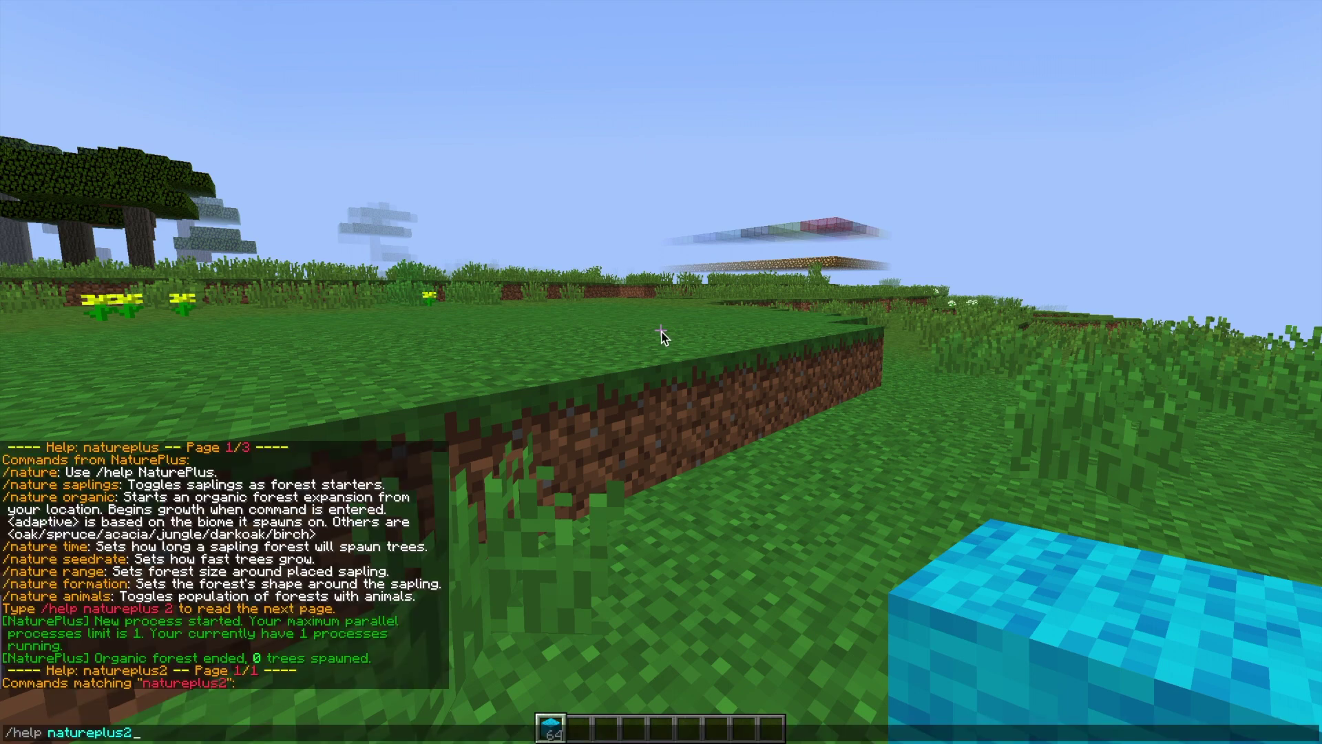
{"action": "key", "text": "BackSpace"}
{"action": "type", "text": "2"}
{"action": "key", "text": "Return"}
Start a new rectangular safezone with its first corner at the current location, using /nature safezones new rectangle
{"action": "type", "text": "t"}
{"action": "type", "text": "/"}
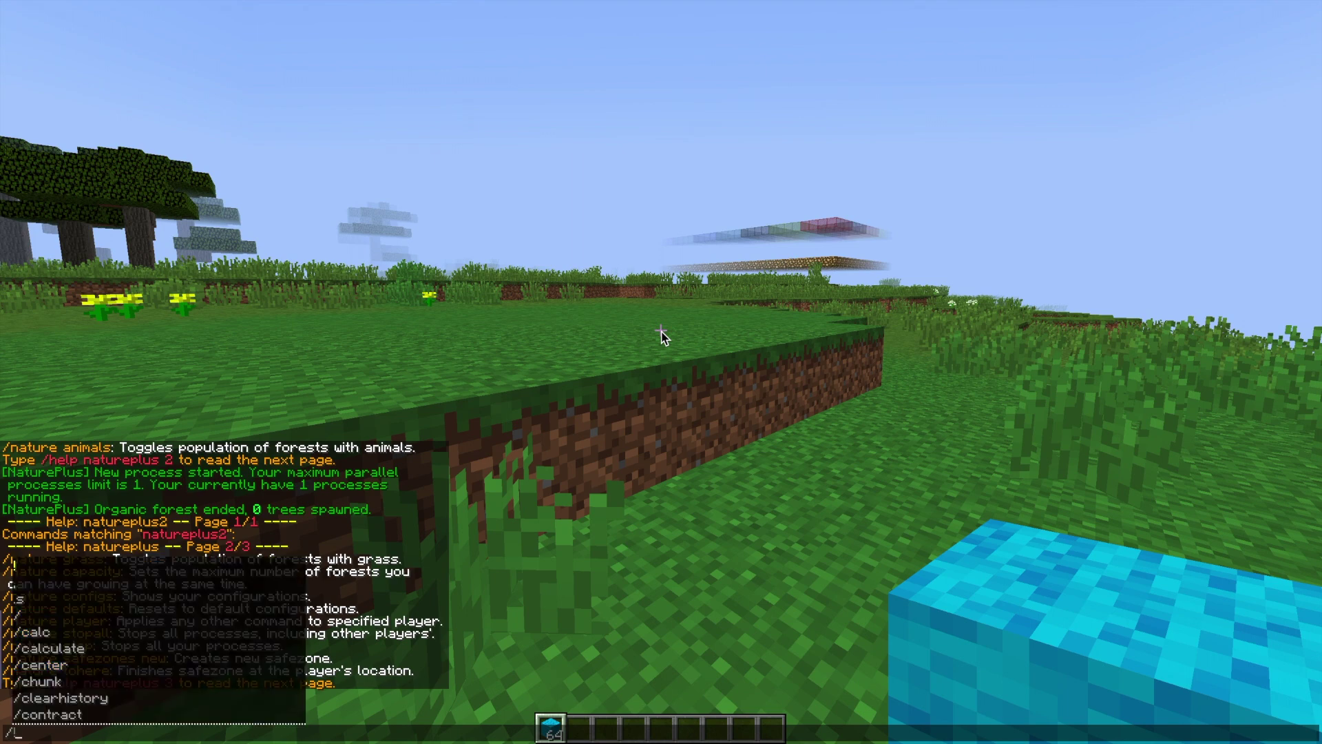
{"action": "type", "text": "nature safe"}
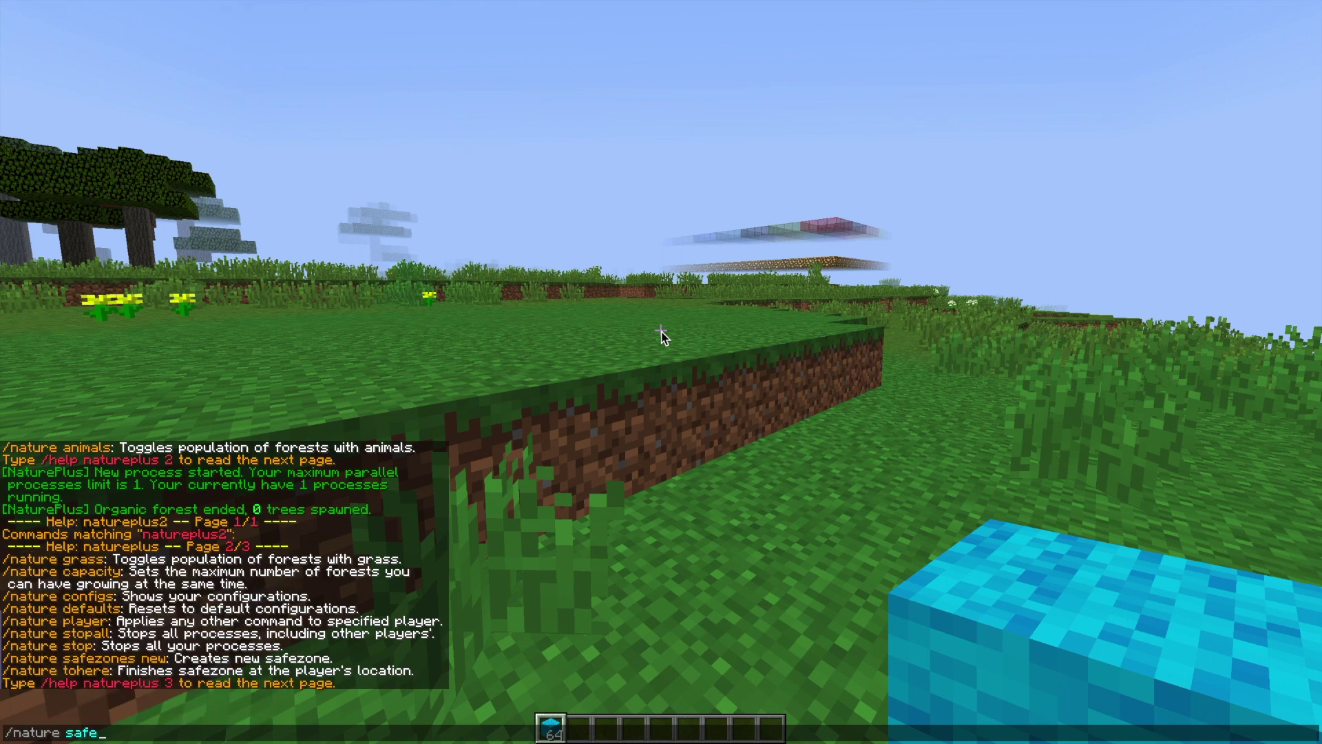
{"action": "type", "text": "zones new "}
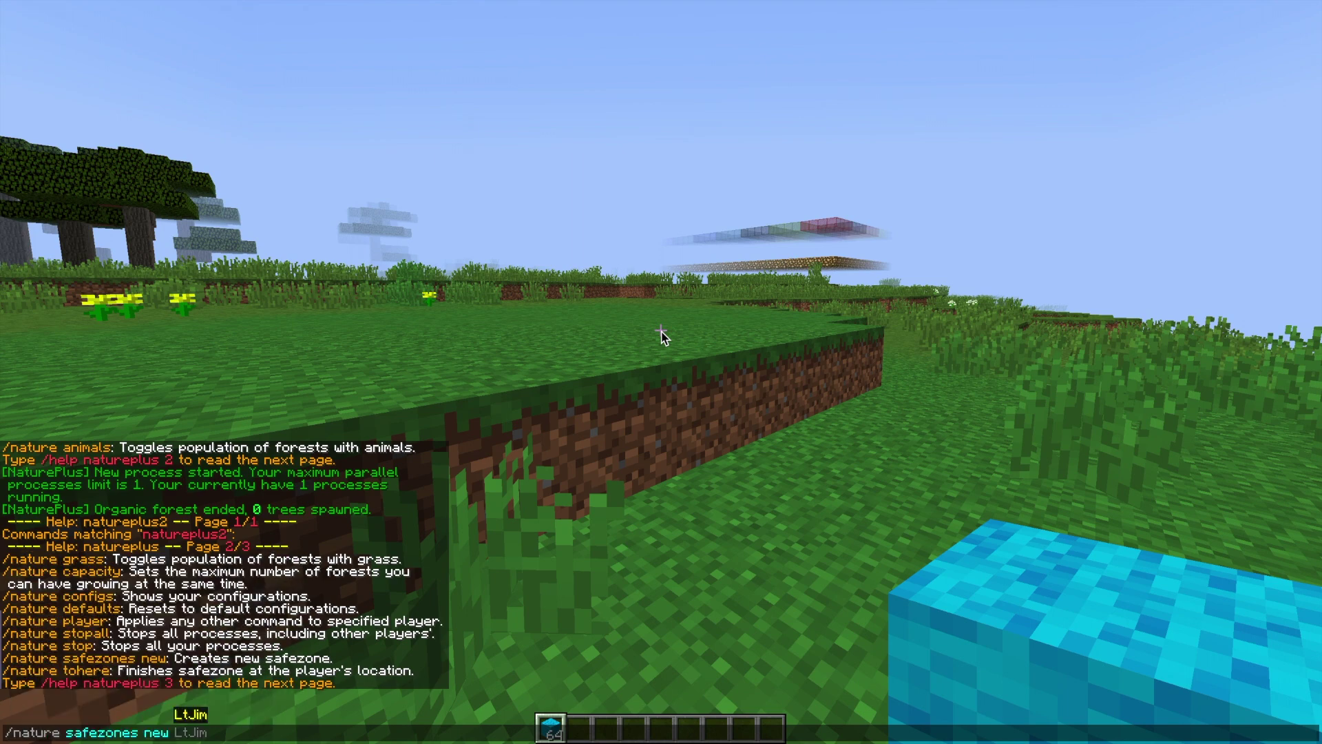
{"action": "type", "text": "rectangle"}
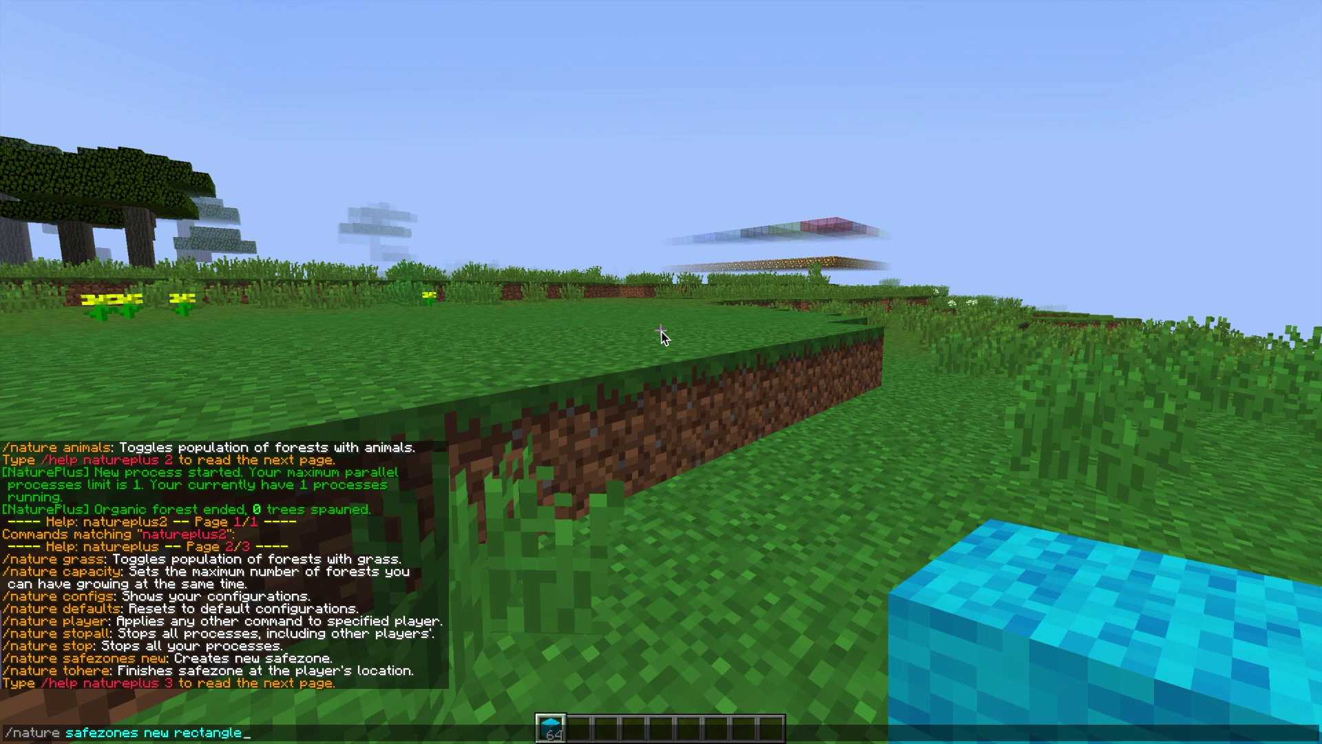
{"action": "type", "text": " t"}
{"action": "key", "text": "Return"}
Mark the opposite corner near the pond with a light blue block and complete the safezone there with /nature tohere
{"action": "key", "text": "w"}
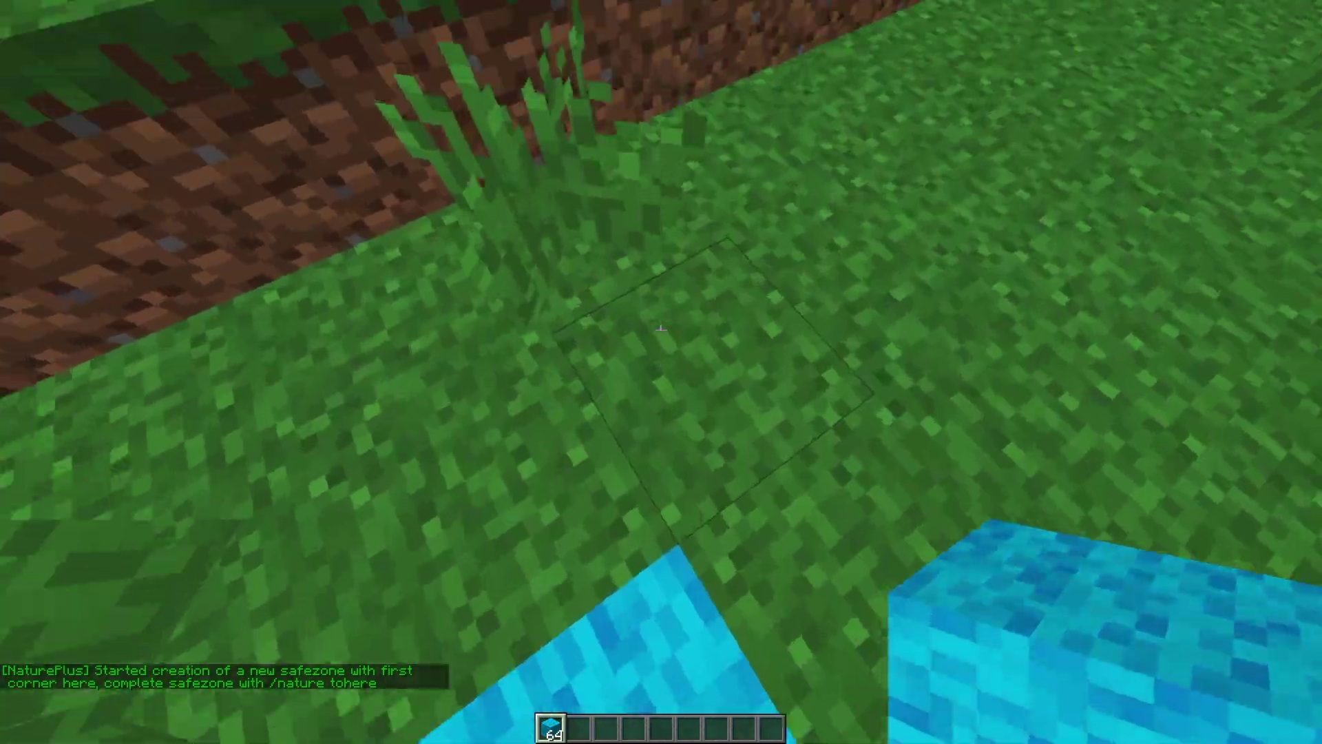
{"action": "key", "text": "space"}
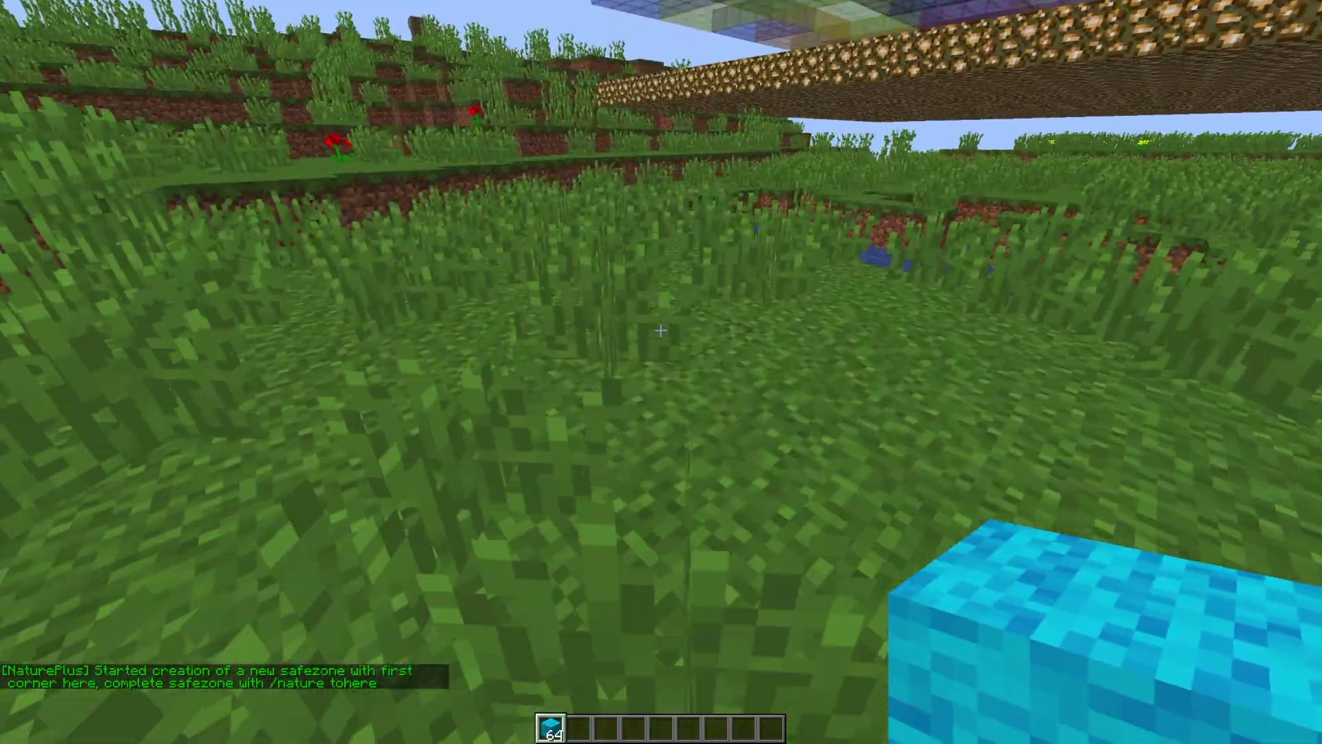
{"action": "left_click", "coordinate": [659, 331]}
{"action": "left_click", "coordinate": [660, 331]}
{"action": "right_click", "coordinate": [660, 330]}
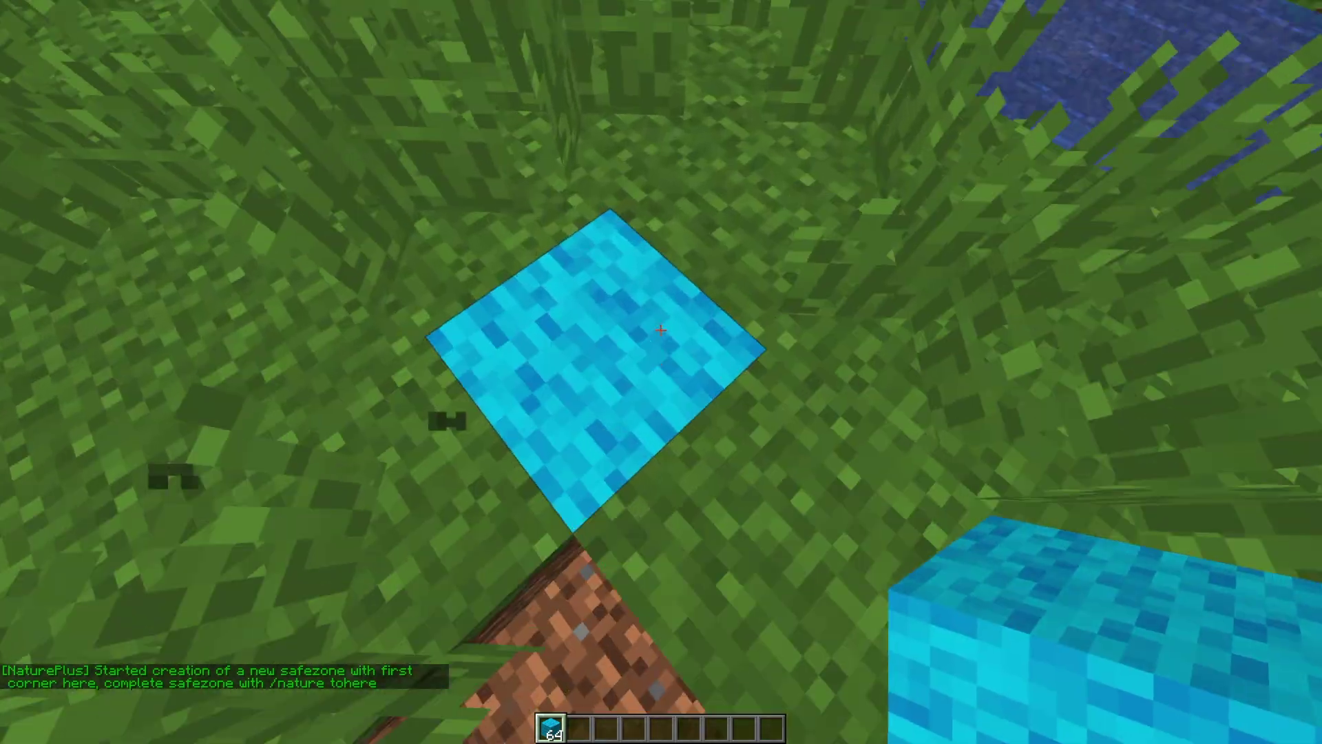
{"action": "key", "text": "t"}
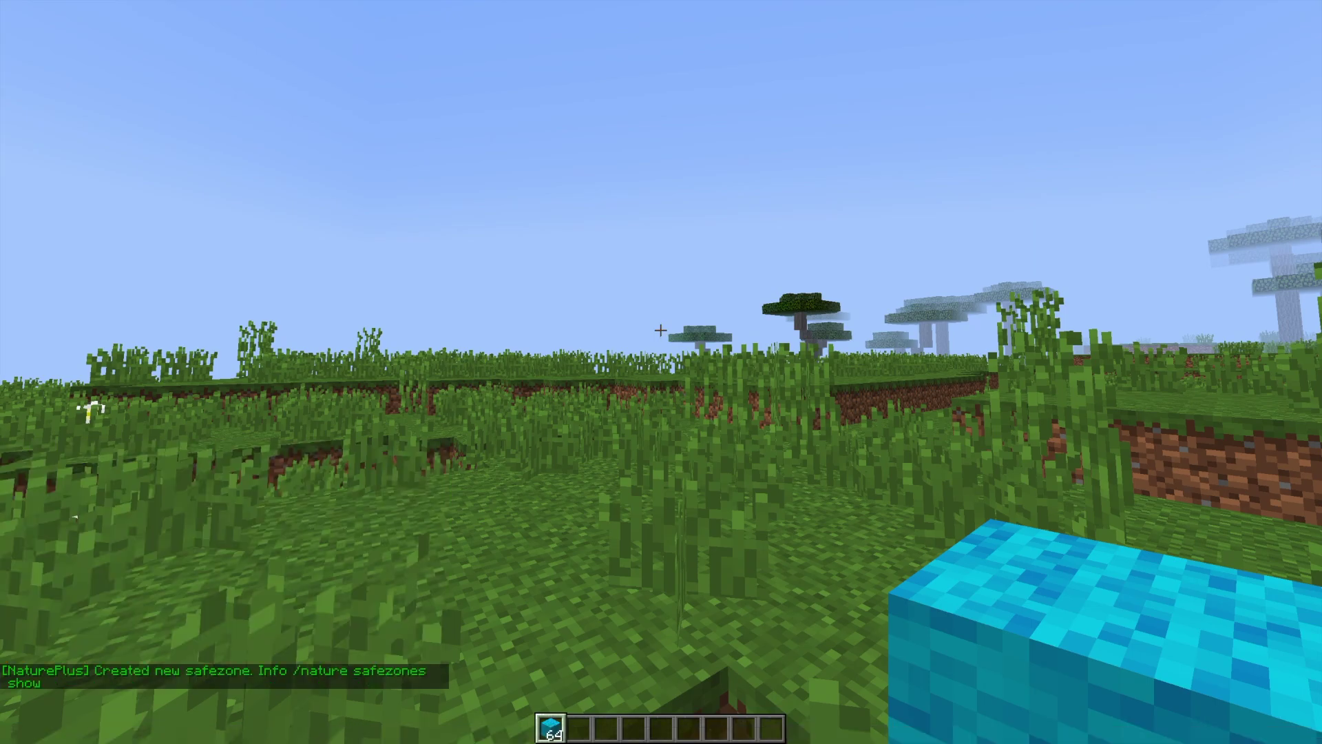
View the marked area from above, list the NaturePlus safezones and show the details of safezone 1
{"action": "key", "text": "space"}
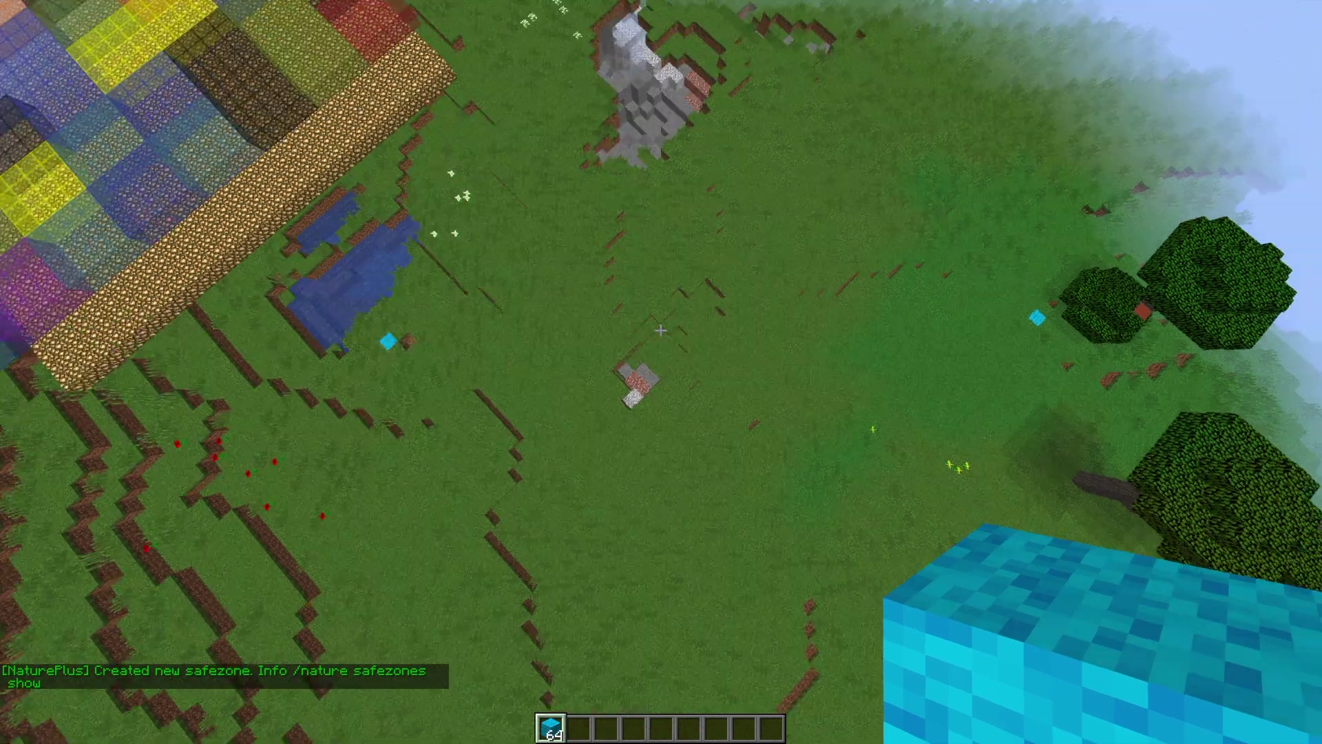
{"action": "type", "text": "/"}
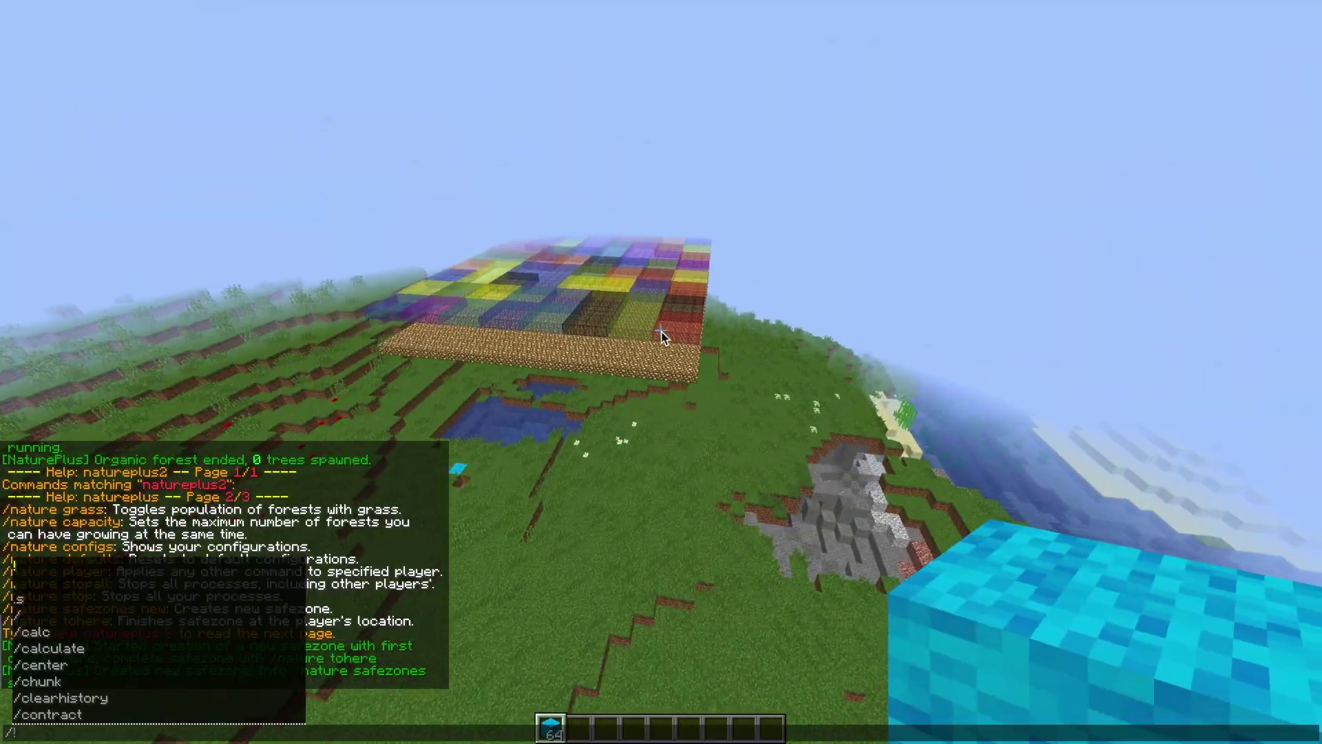
{"action": "type", "text": "nature sf"}
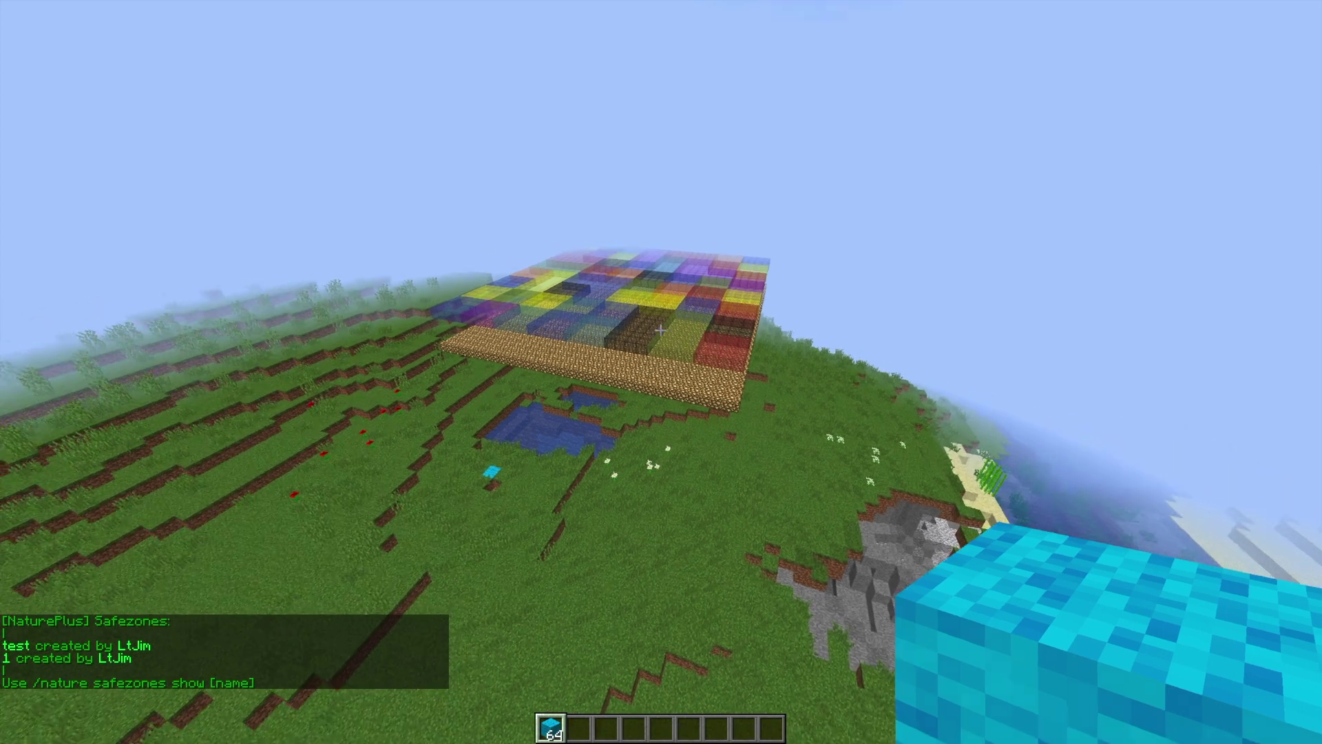
{"action": "type", "text": "t"}
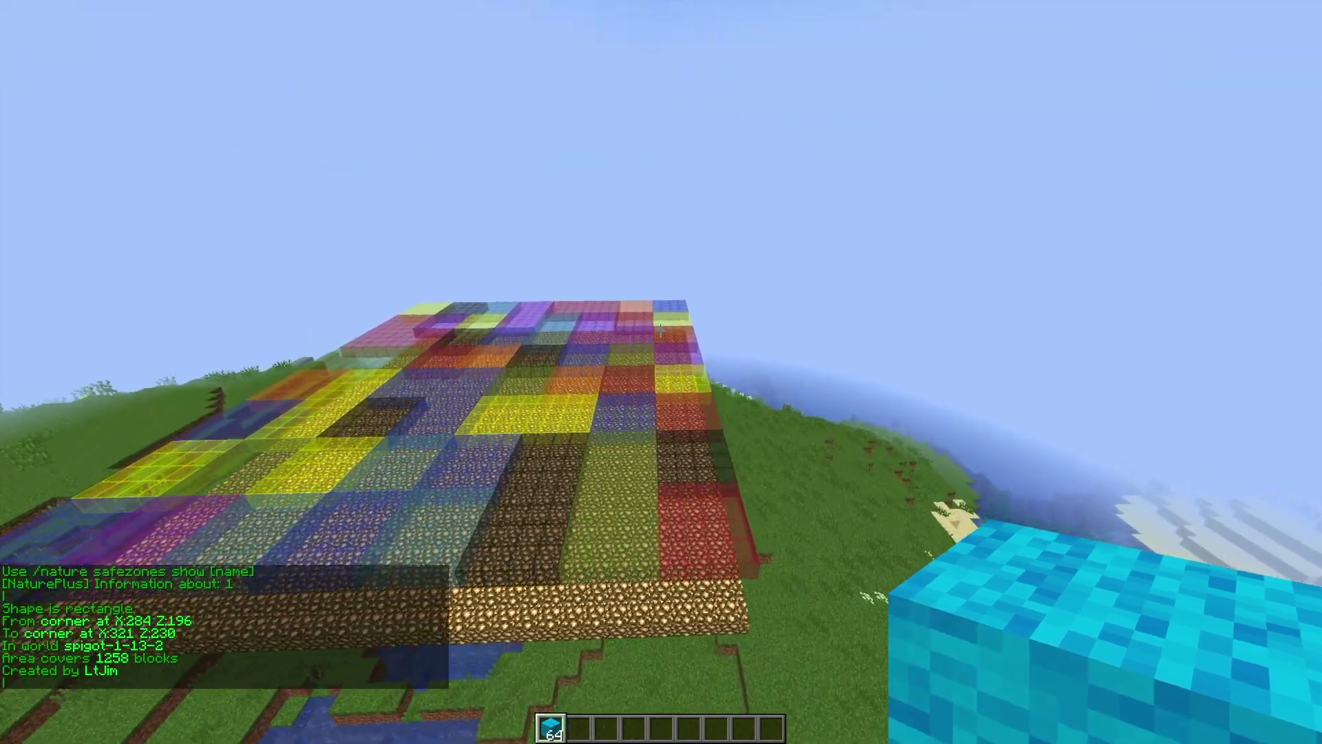
Clear the light blue blocks from the first hotbar slot
{"action": "key", "text": "e"}
{"action": "left_click", "coordinate": [549, 387]}
{"action": "key", "text": "e"}
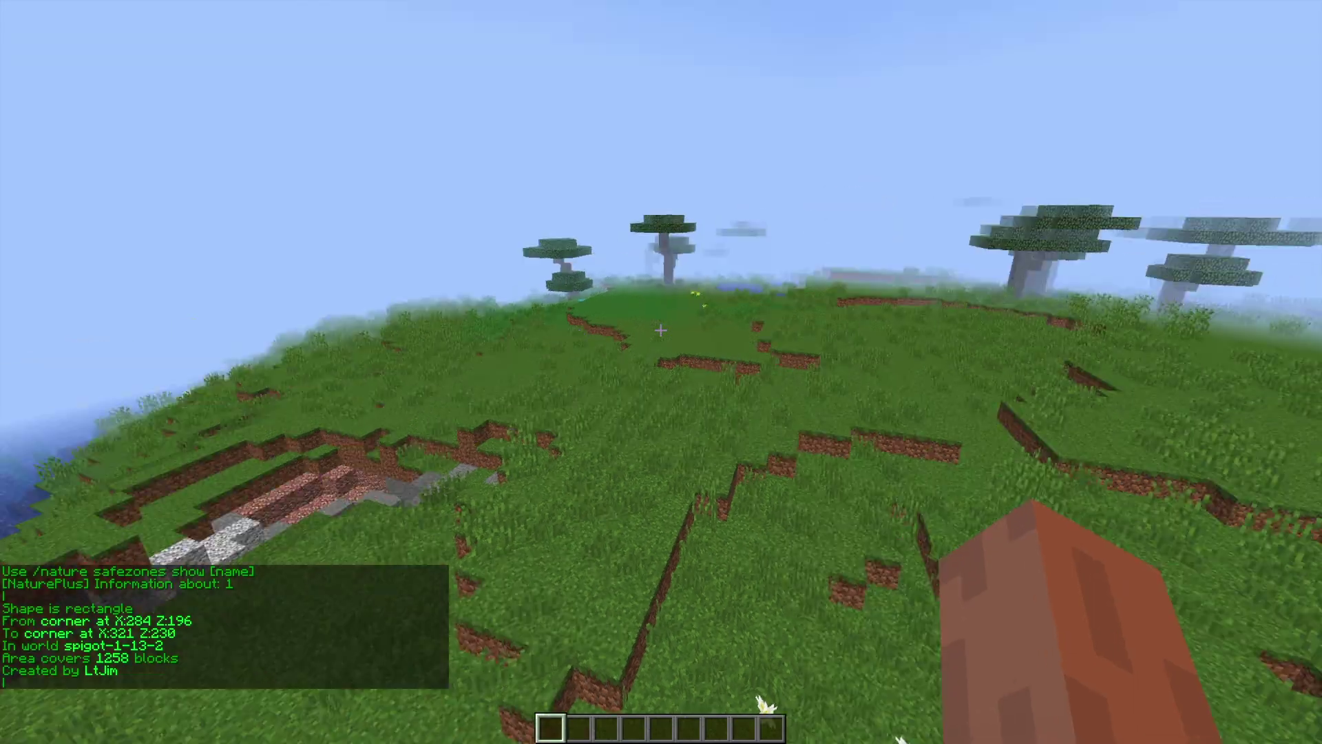
Return to the ground and remove safezone 1 with a /nature safezones command
{"action": "key", "text": "shift"}
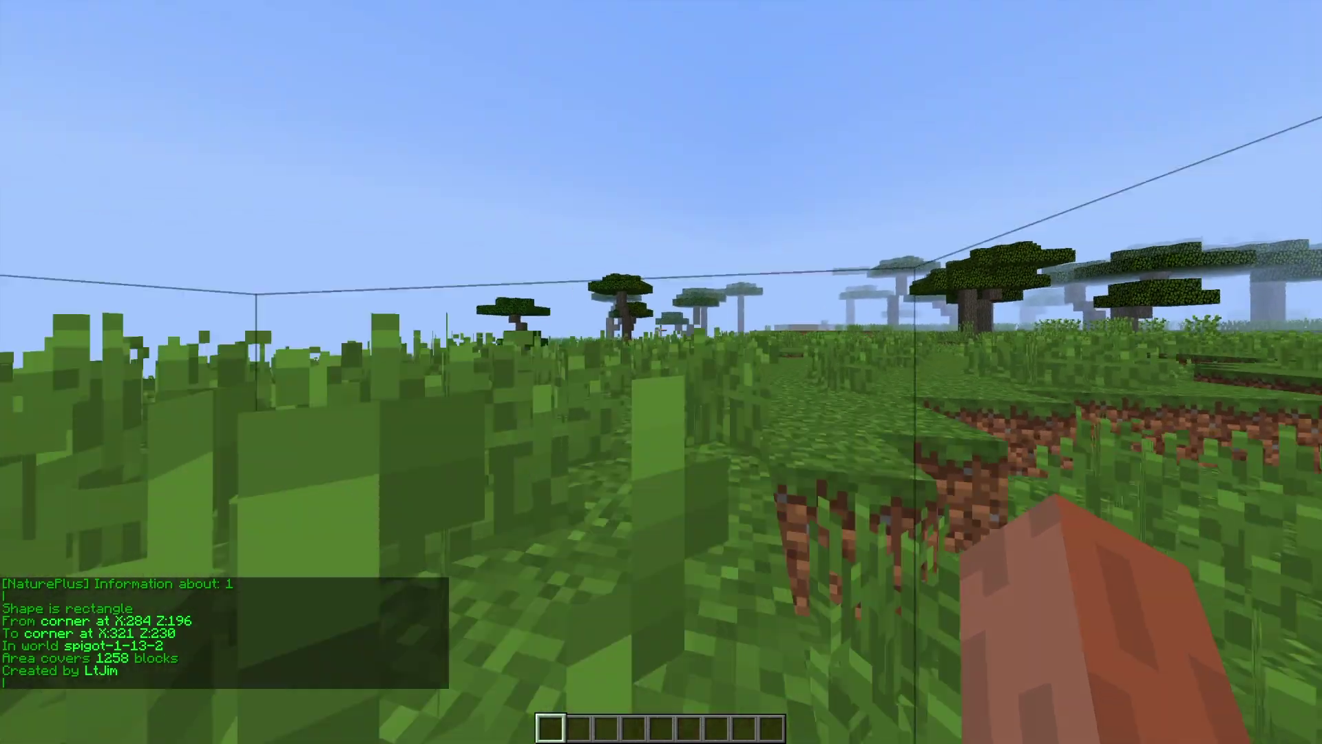
{"action": "key", "text": "w"}
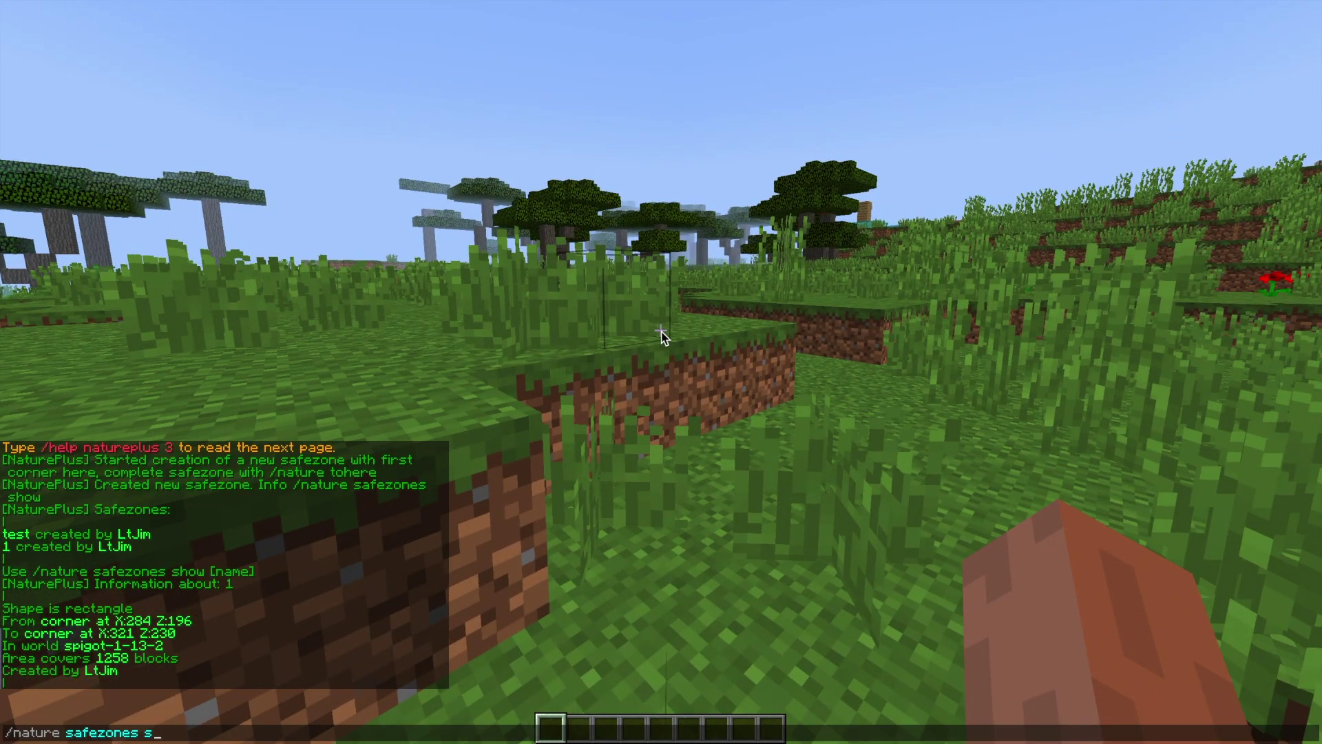
{"action": "key", "text": "Escape"}
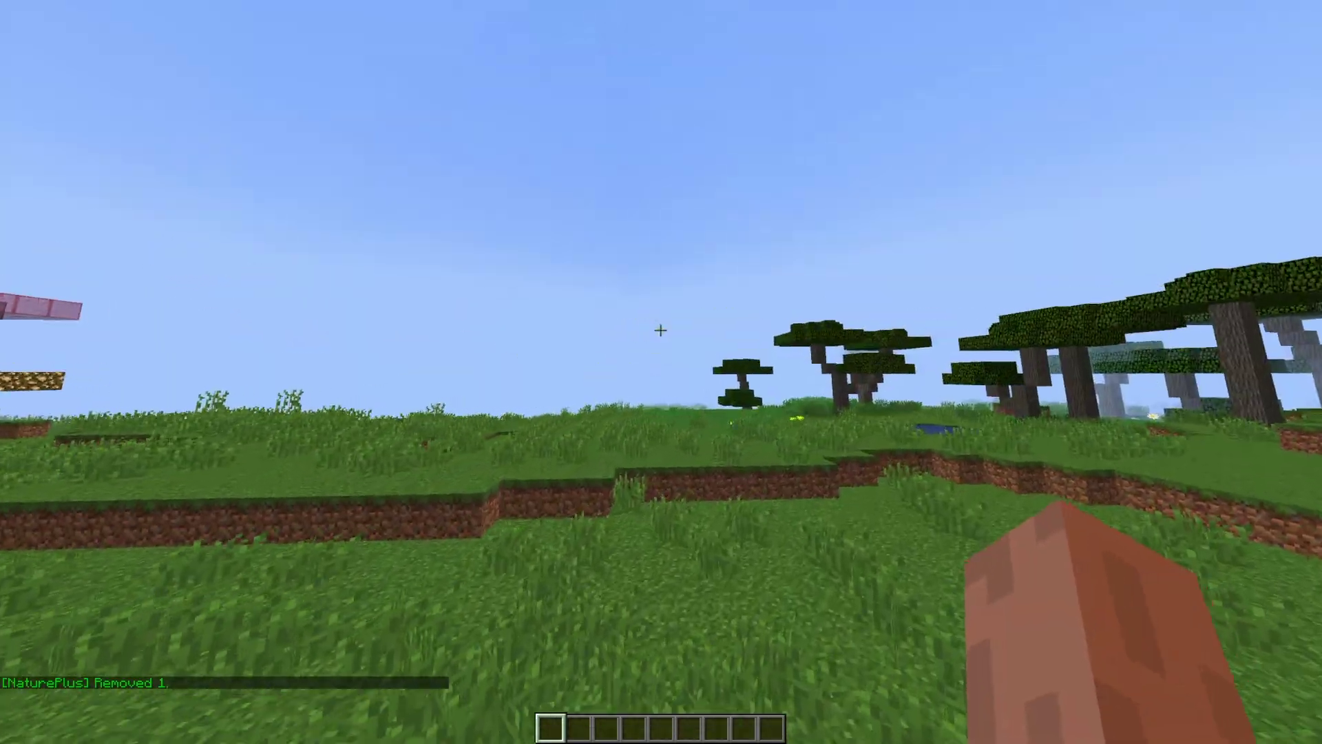
{"action": "key", "text": "w"}
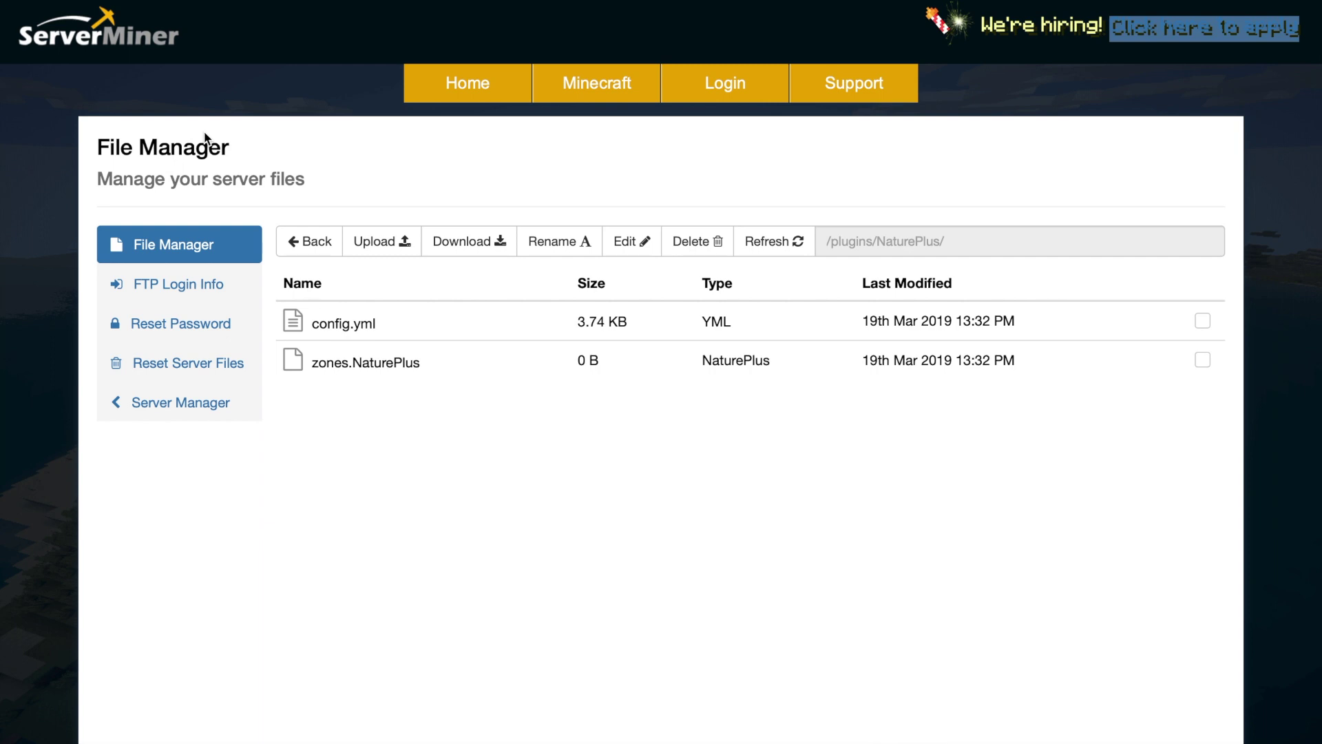
In the ServerMiner File Manager, open NaturePlus's config.yml and review the regen settings for worlds, speed, nature type, range, animals and grass
{"action": "double_click", "coordinate": [428, 326]}
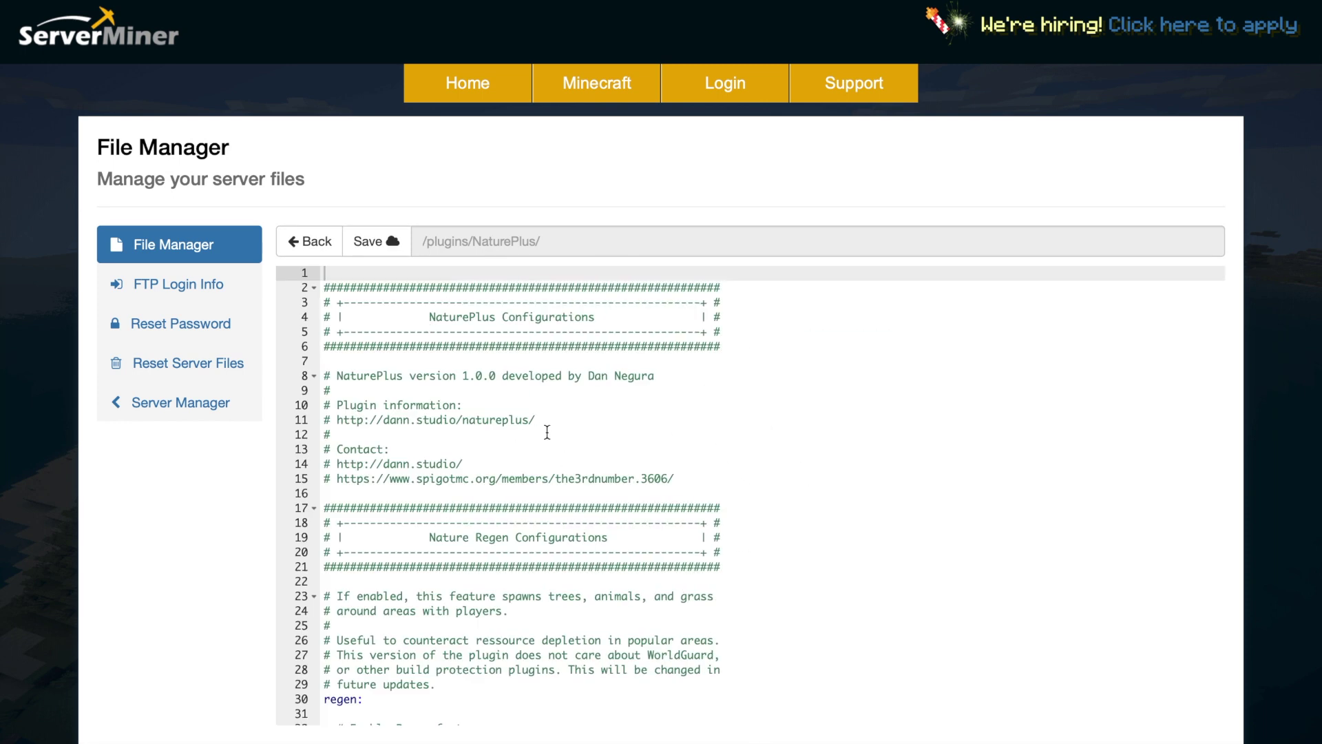
{"action": "scroll", "coordinate": [547, 431], "scroll_direction": "down", "scroll_amount": 3}
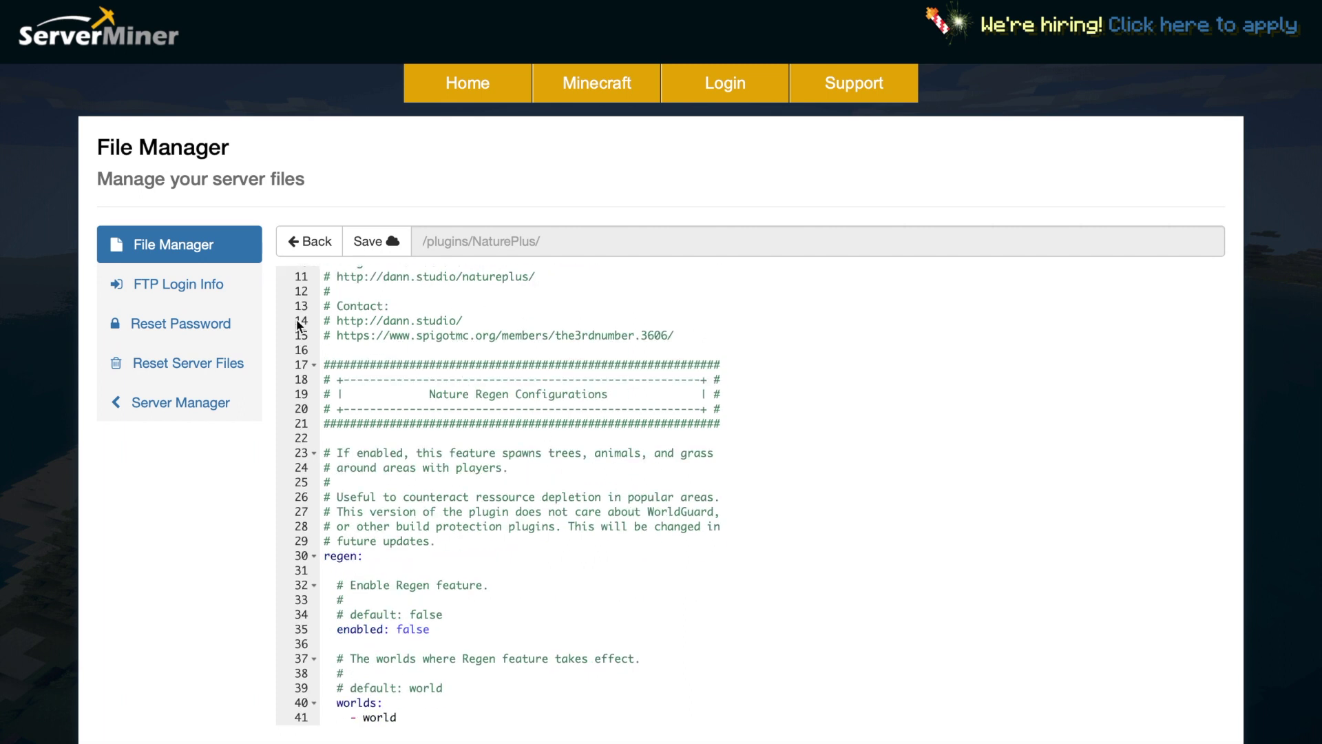
{"action": "scroll", "coordinate": [564, 388], "scroll_direction": "down", "scroll_amount": 3}
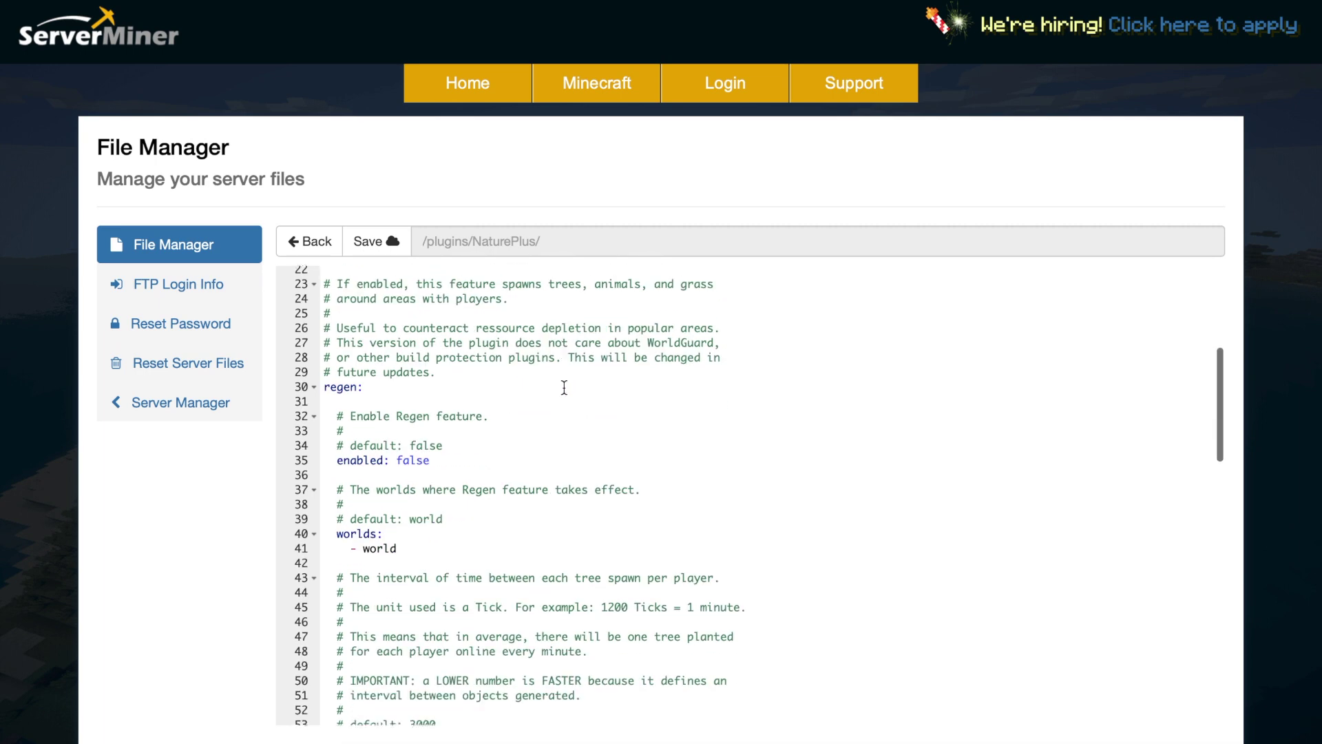
{"action": "scroll", "coordinate": [564, 388], "scroll_direction": "up", "scroll_amount": 1}
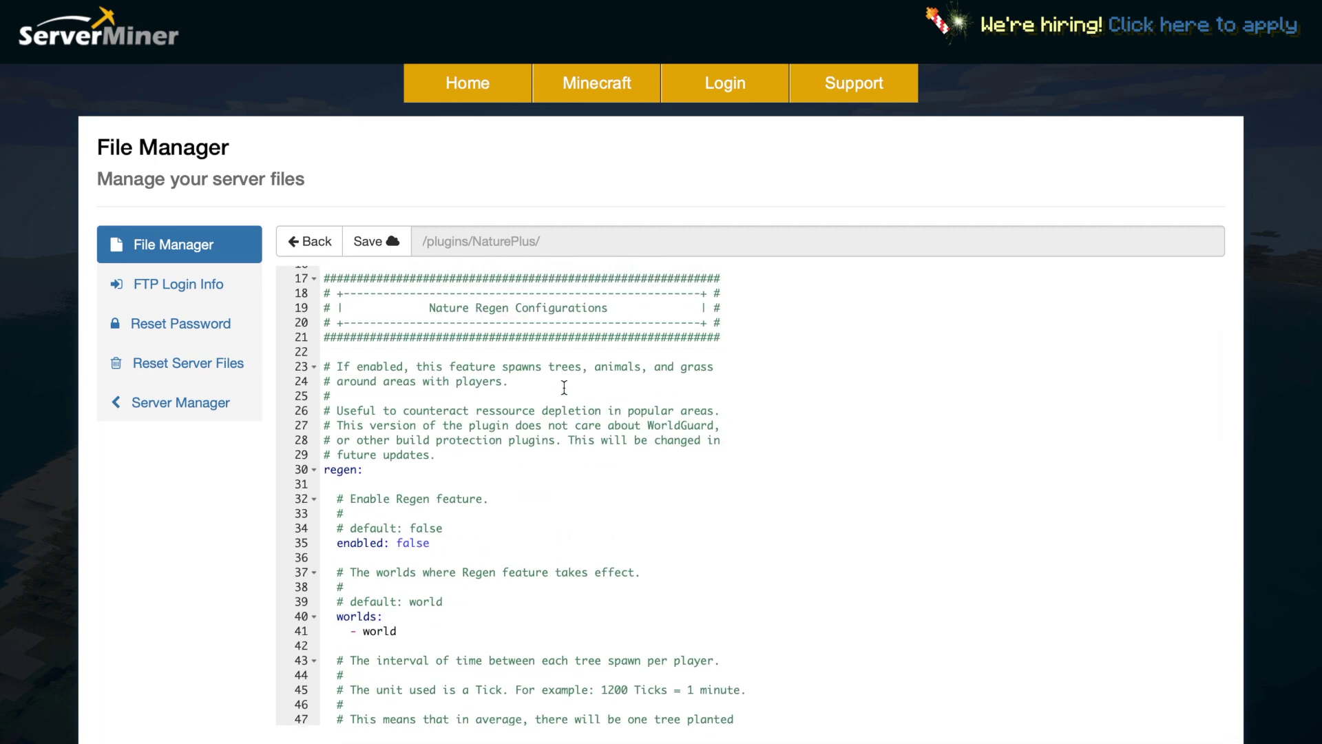
{"action": "scroll", "coordinate": [564, 388], "scroll_direction": "down", "scroll_amount": 3}
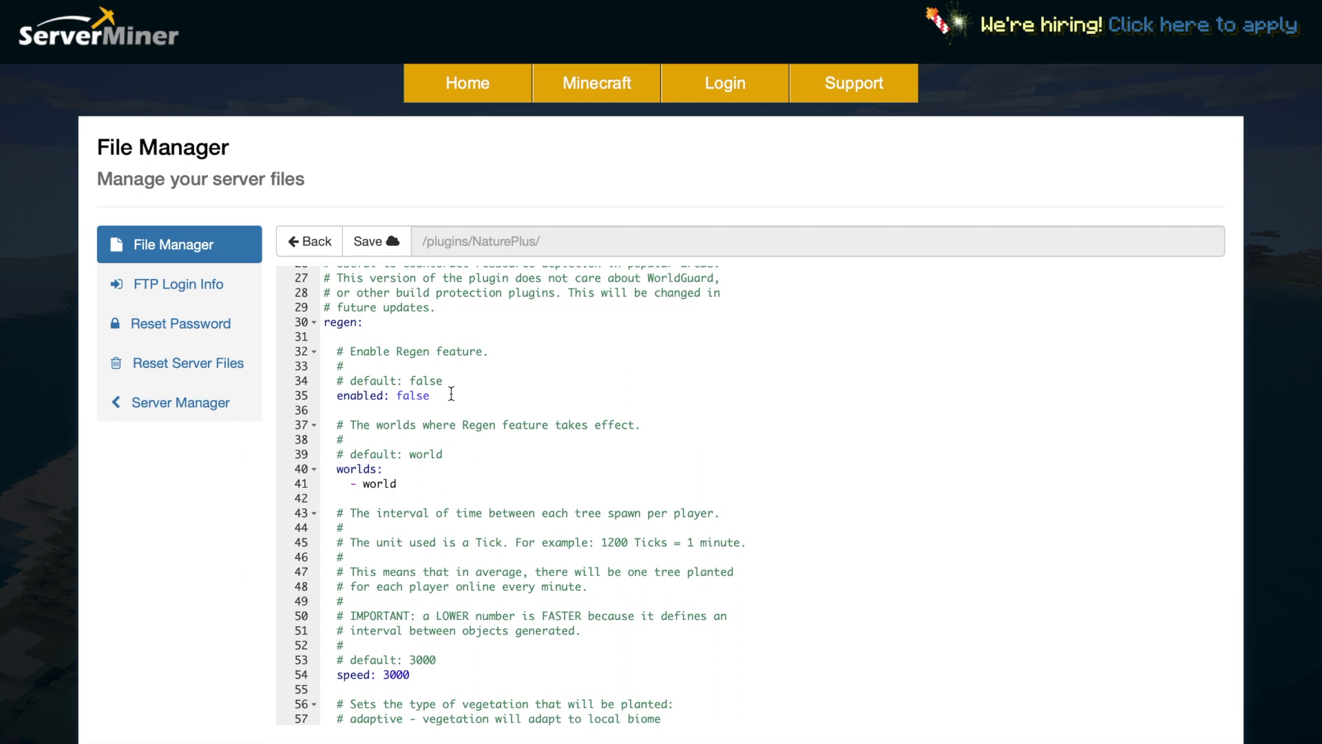
{"action": "scroll", "coordinate": [451, 393], "scroll_direction": "down", "scroll_amount": 2}
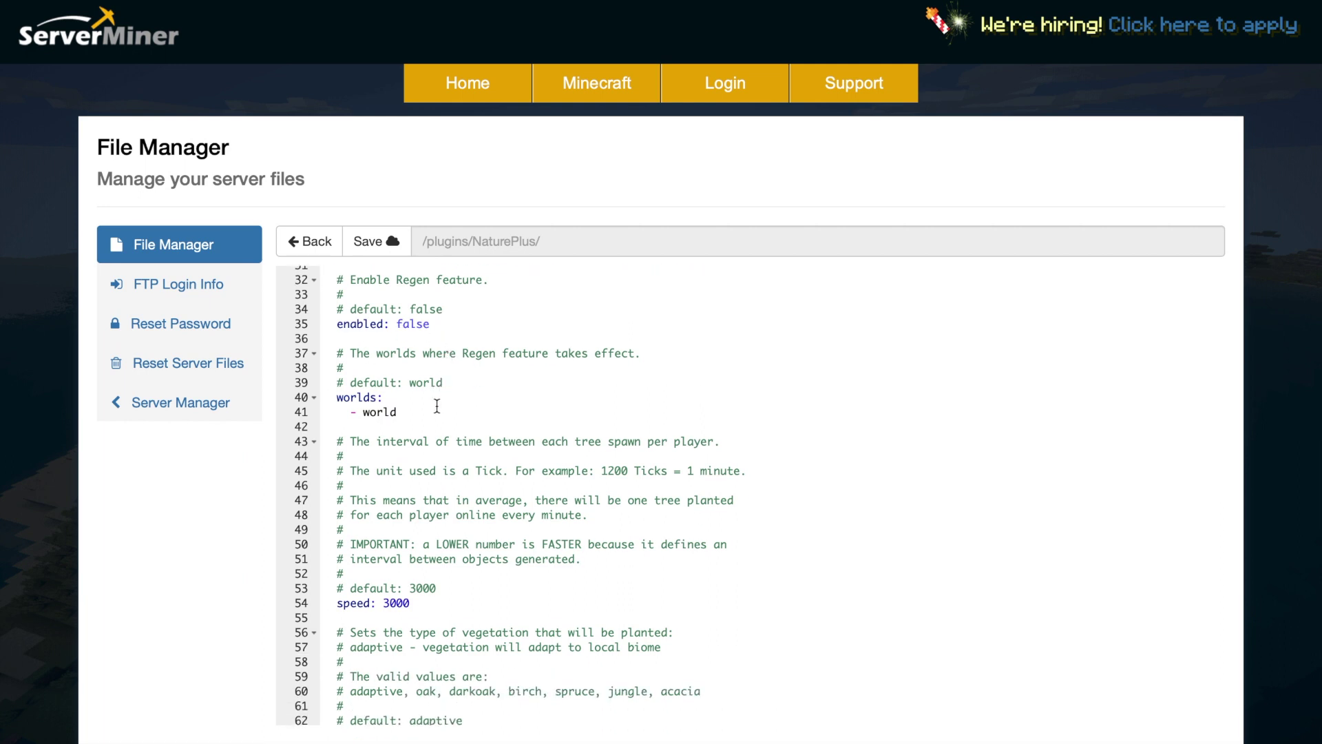
{"action": "scroll", "coordinate": [437, 406], "scroll_direction": "down", "scroll_amount": 2}
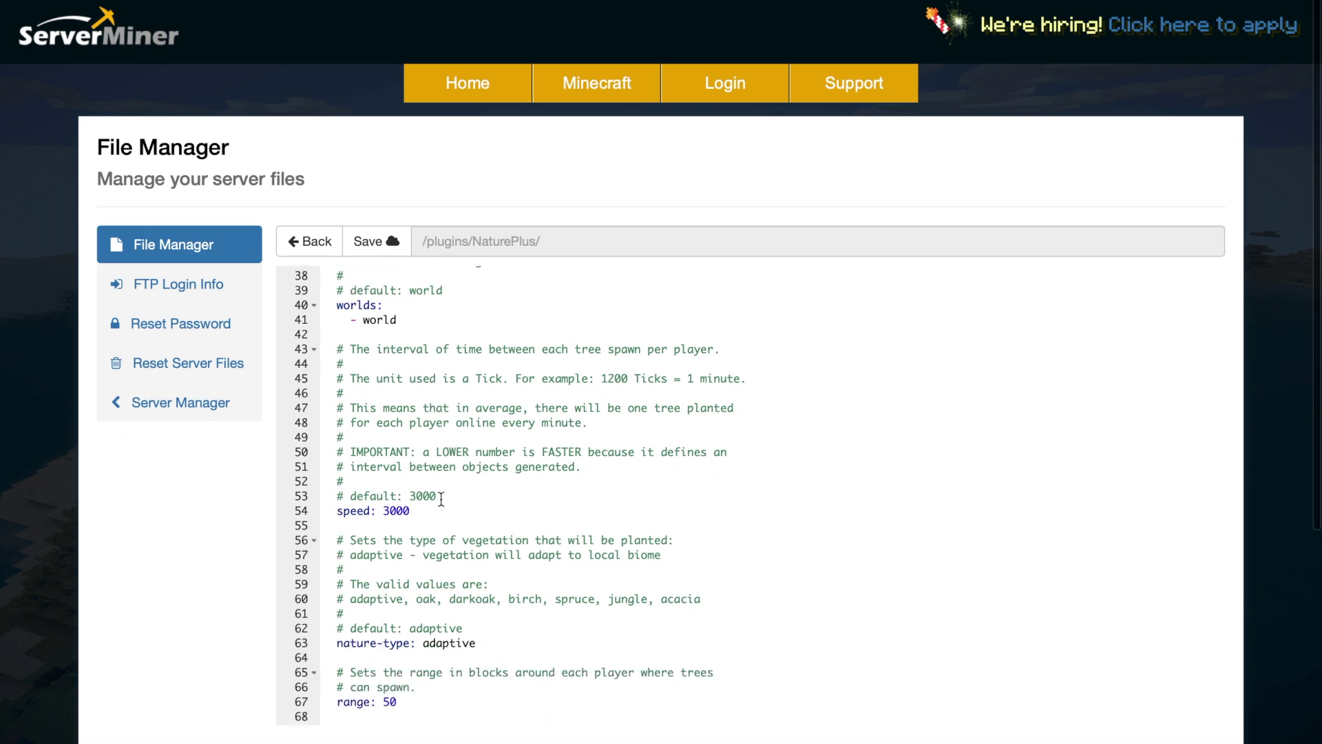
{"action": "left_click_drag", "start_coordinate": [350, 452], "coordinate": [623, 465]}
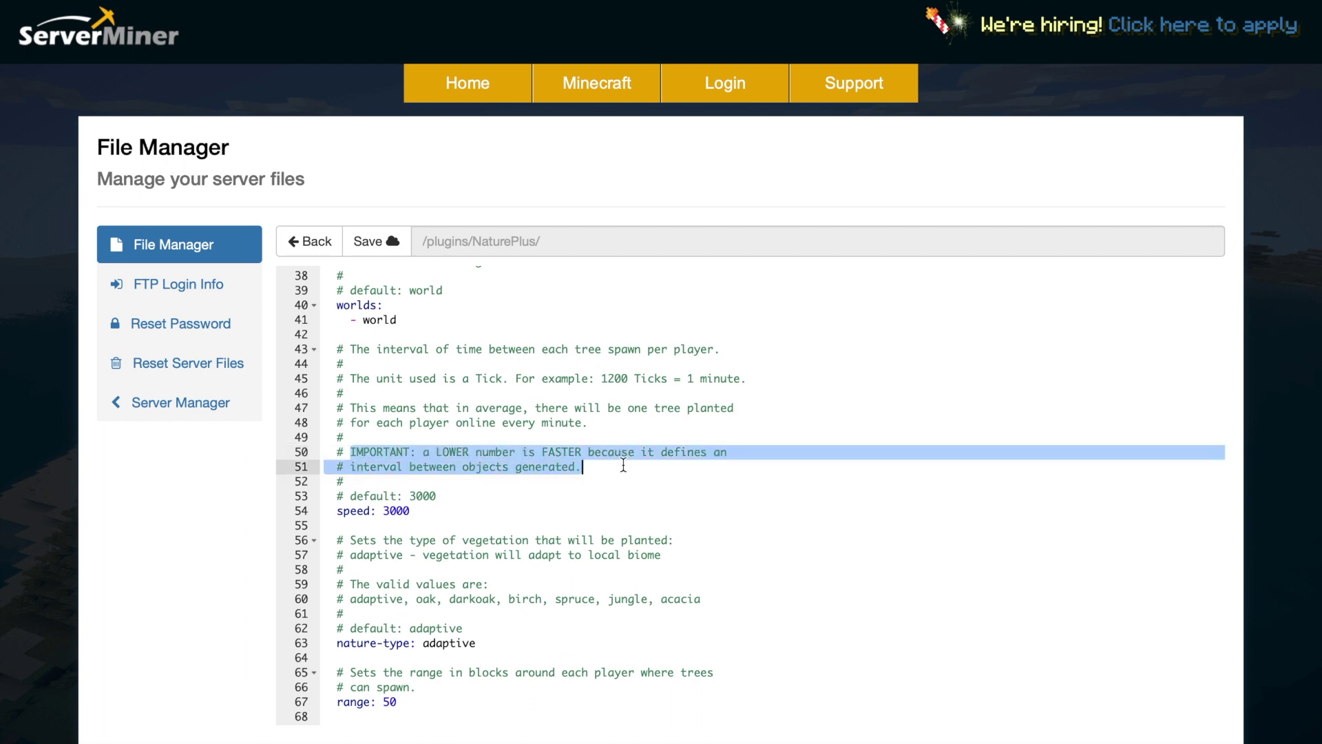
{"action": "left_click", "coordinate": [620, 466]}
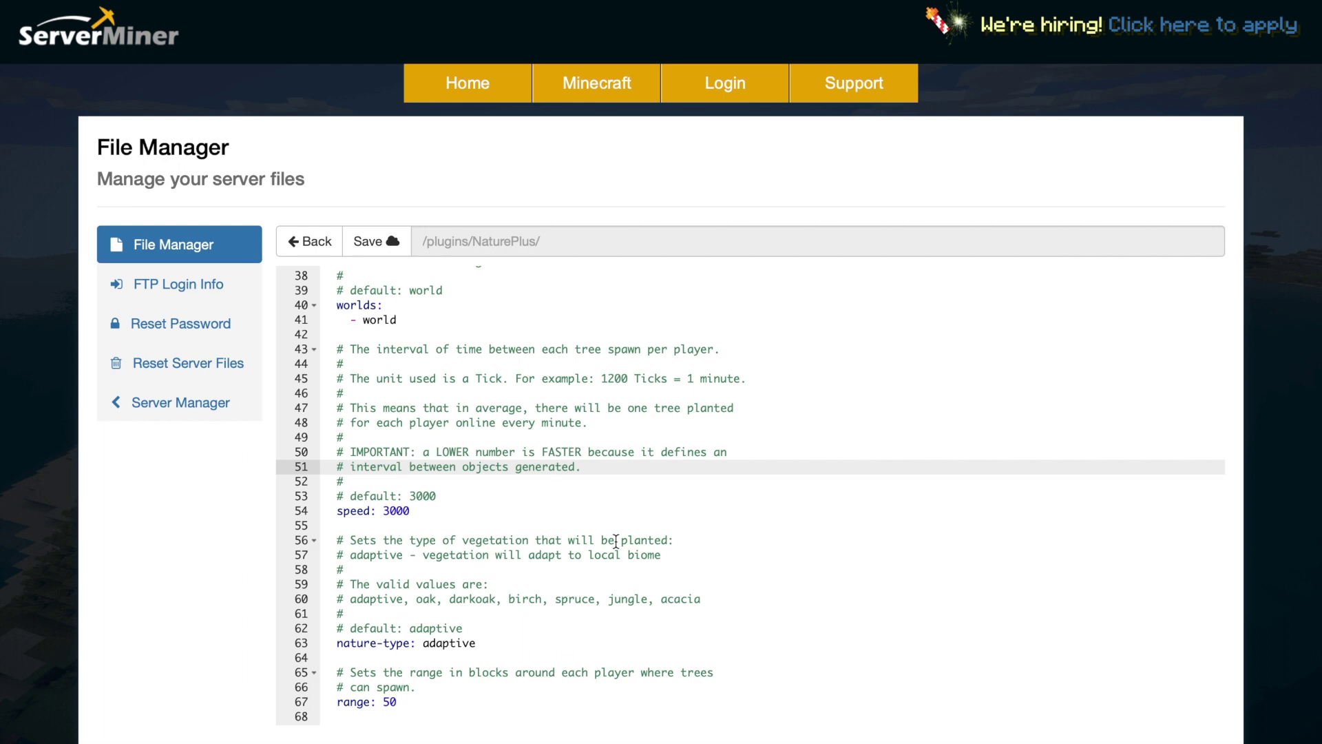
{"action": "scroll", "coordinate": [615, 541], "scroll_direction": "down", "scroll_amount": 4}
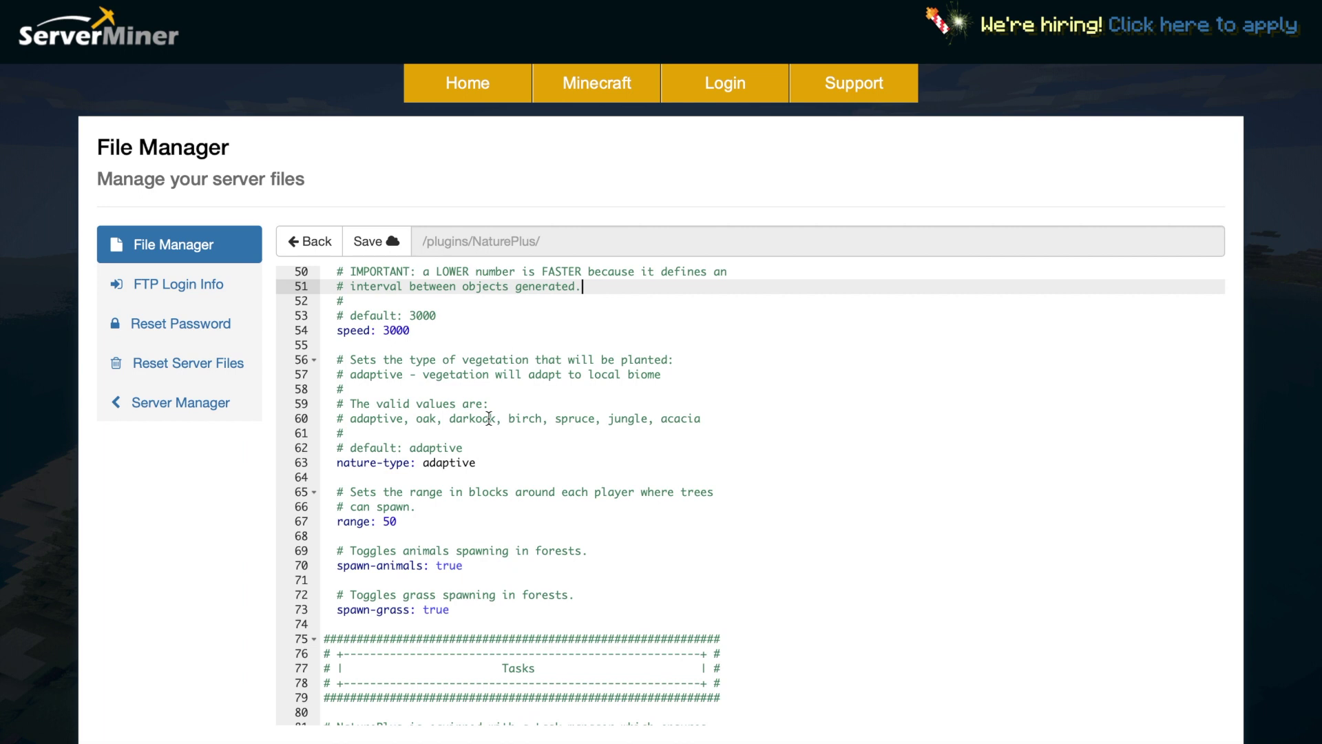
{"action": "scroll", "coordinate": [489, 418], "scroll_direction": "down", "scroll_amount": 2}
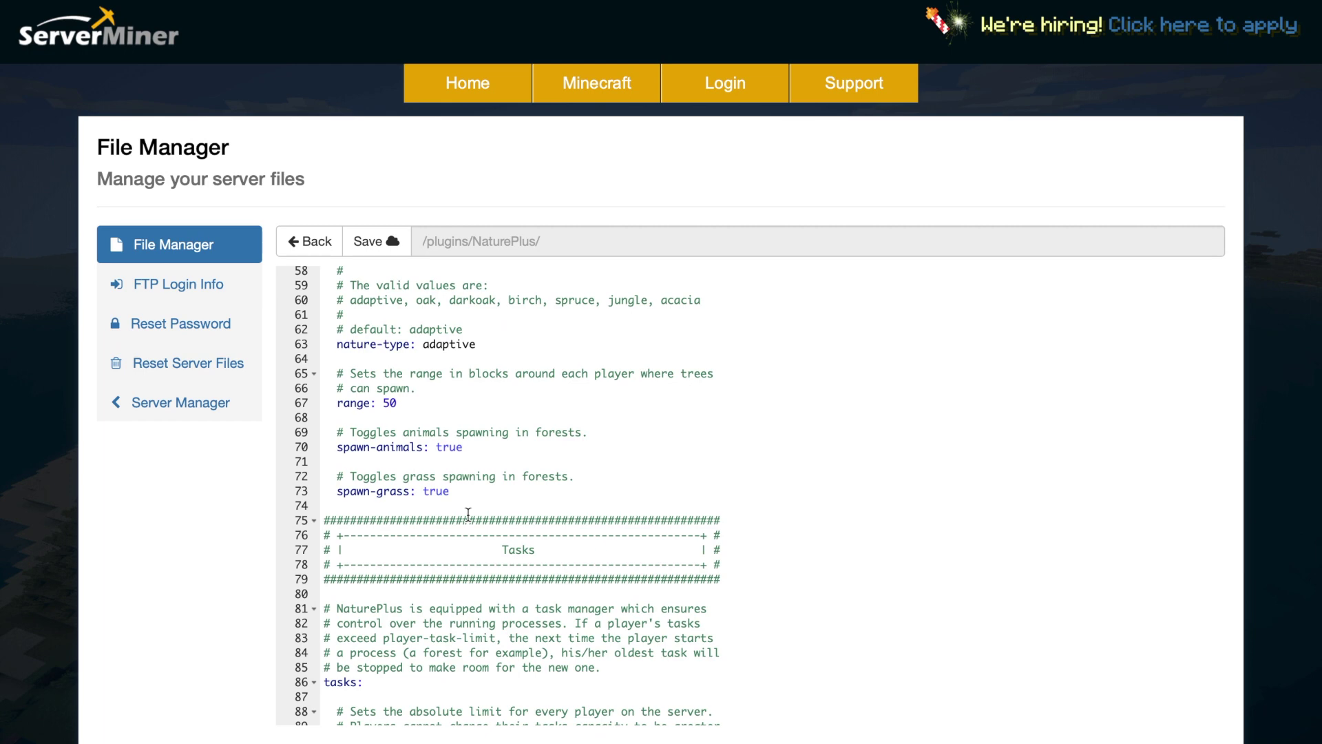
Review the Tasks and Saplings Forests sections of config.yml, including the player task limit, maximum range and maximum speed
{"action": "scroll", "coordinate": [514, 520], "scroll_direction": "down", "scroll_amount": 2}
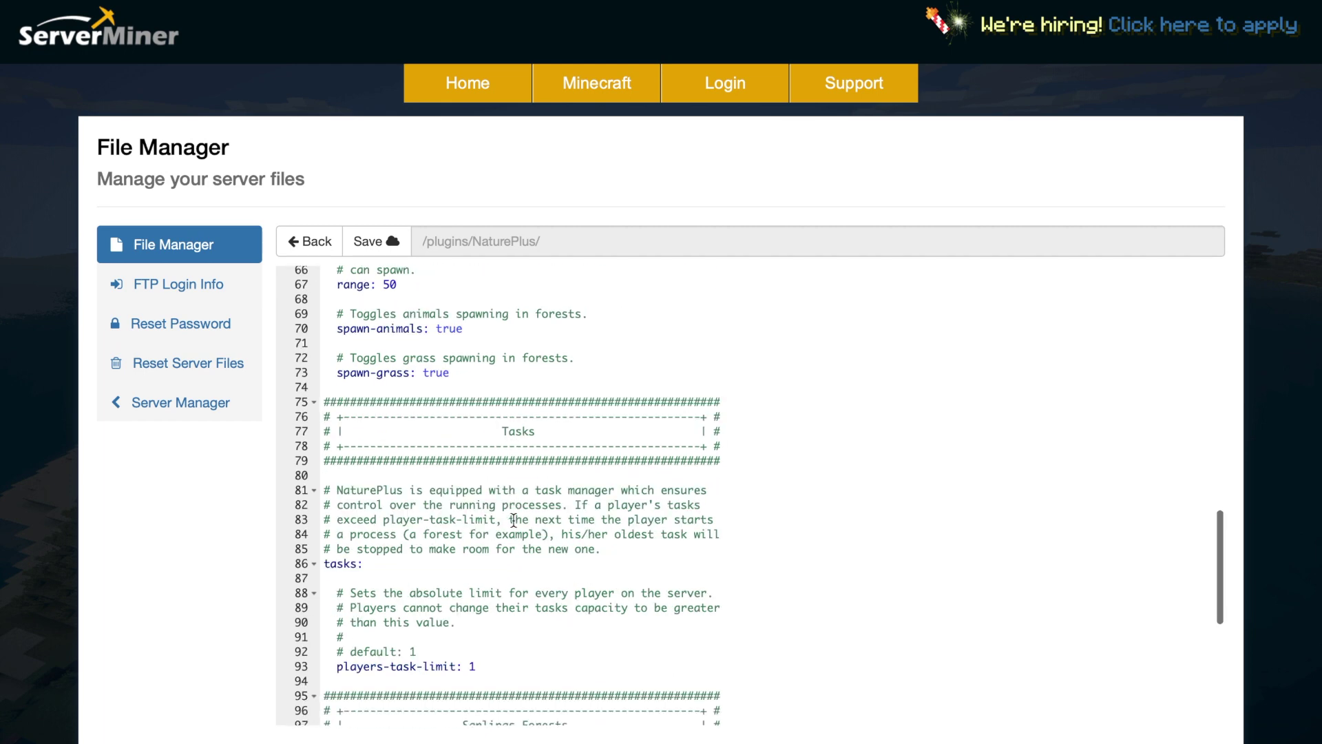
{"action": "scroll", "coordinate": [514, 519], "scroll_direction": "down", "scroll_amount": 2}
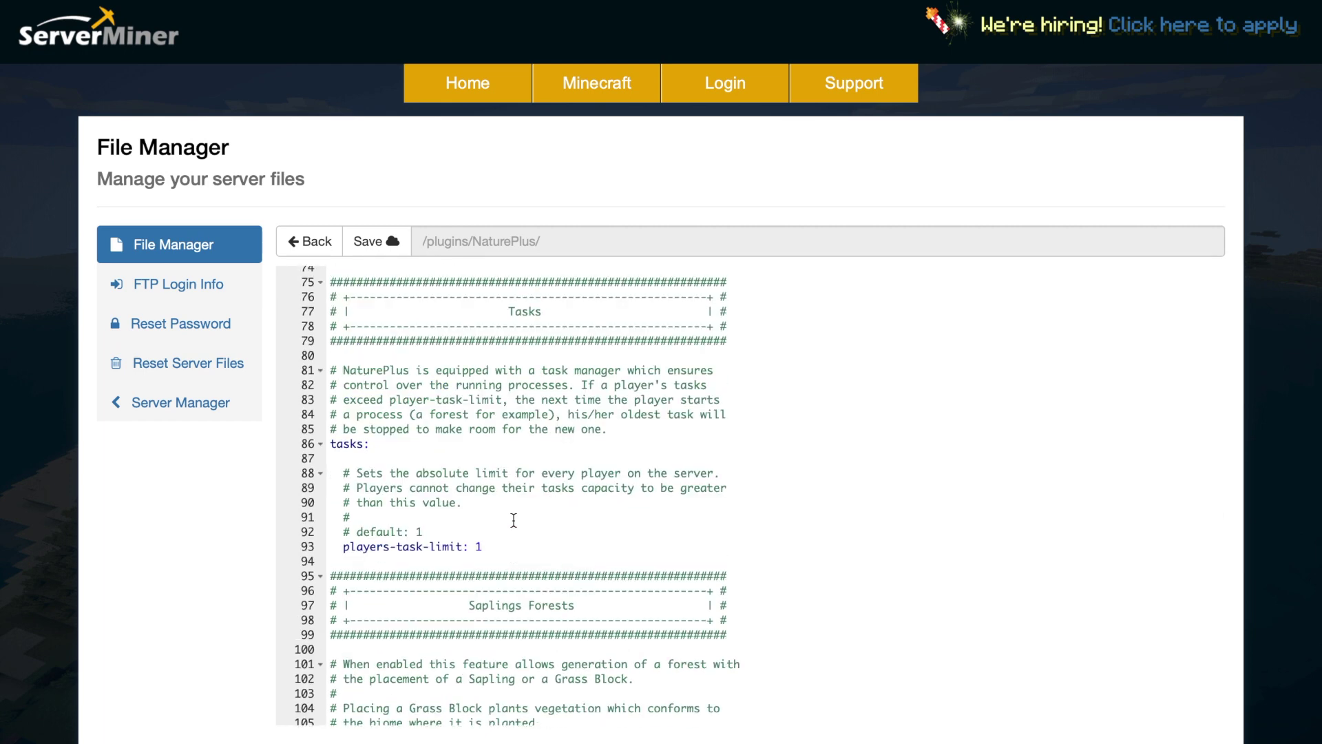
{"action": "scroll", "coordinate": [514, 520], "scroll_direction": "down", "scroll_amount": 2}
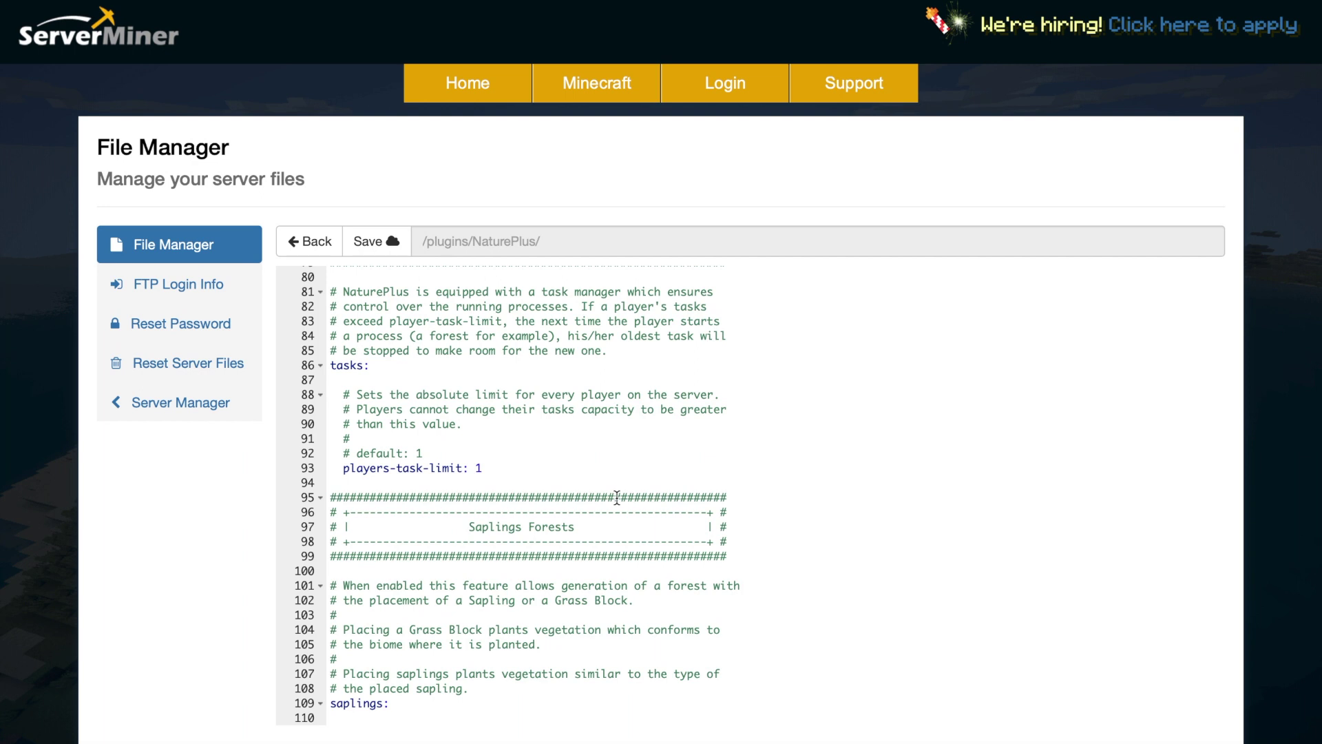
{"action": "scroll", "coordinate": [617, 497], "scroll_direction": "down", "scroll_amount": 3}
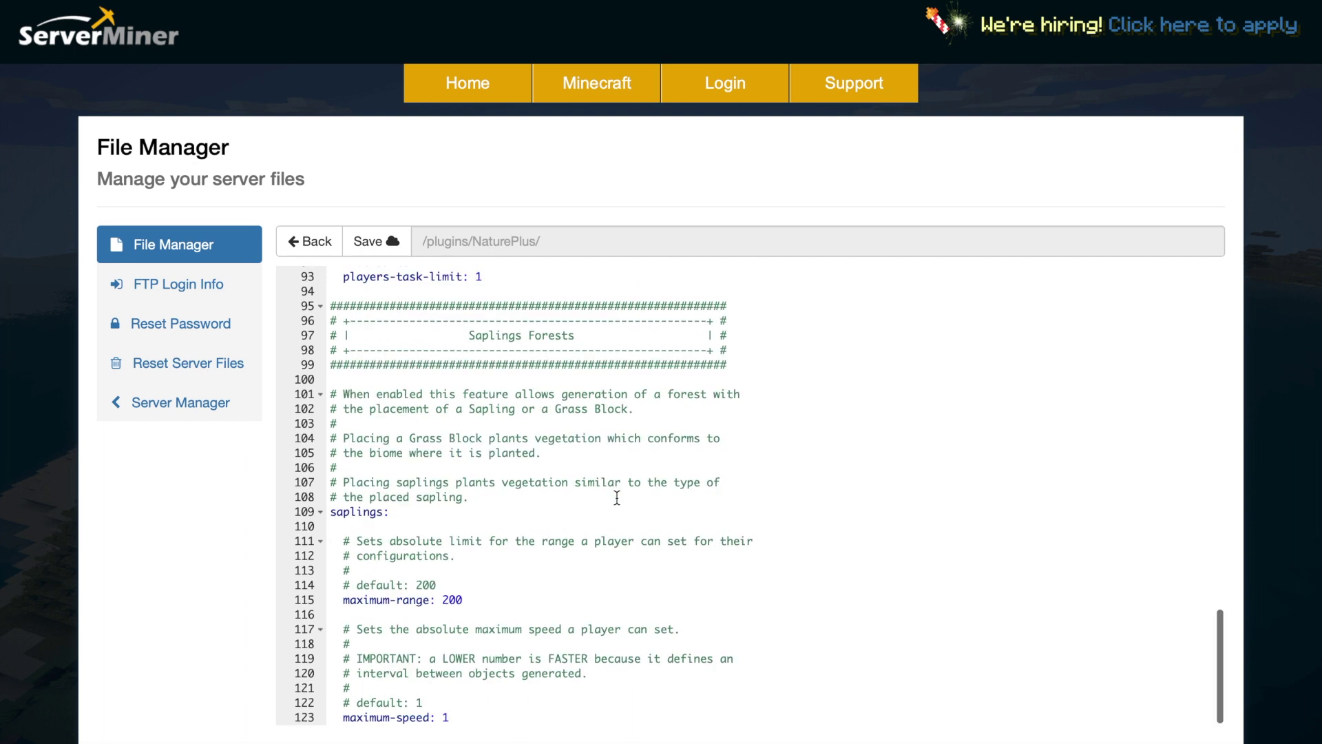
{"action": "scroll", "coordinate": [616, 496], "scroll_direction": "down", "scroll_amount": 1}
{"action": "scroll", "coordinate": [617, 497], "scroll_direction": "down", "scroll_amount": 3}
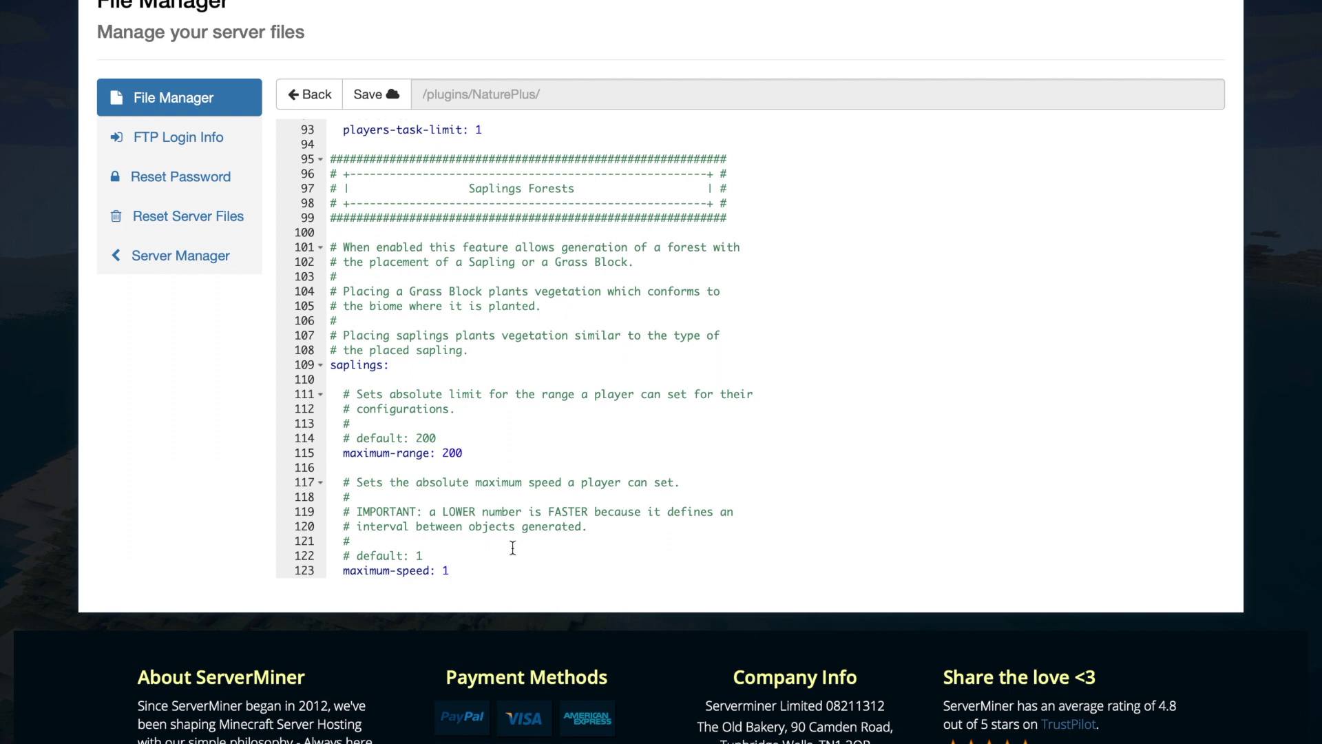
Set the maximum-speed value in the saplings section of config.yml to 50 and save the file
{"action": "left_click_drag", "start_coordinate": [350, 526], "coordinate": [582, 517]}
{"action": "left_click", "coordinate": [503, 526]}
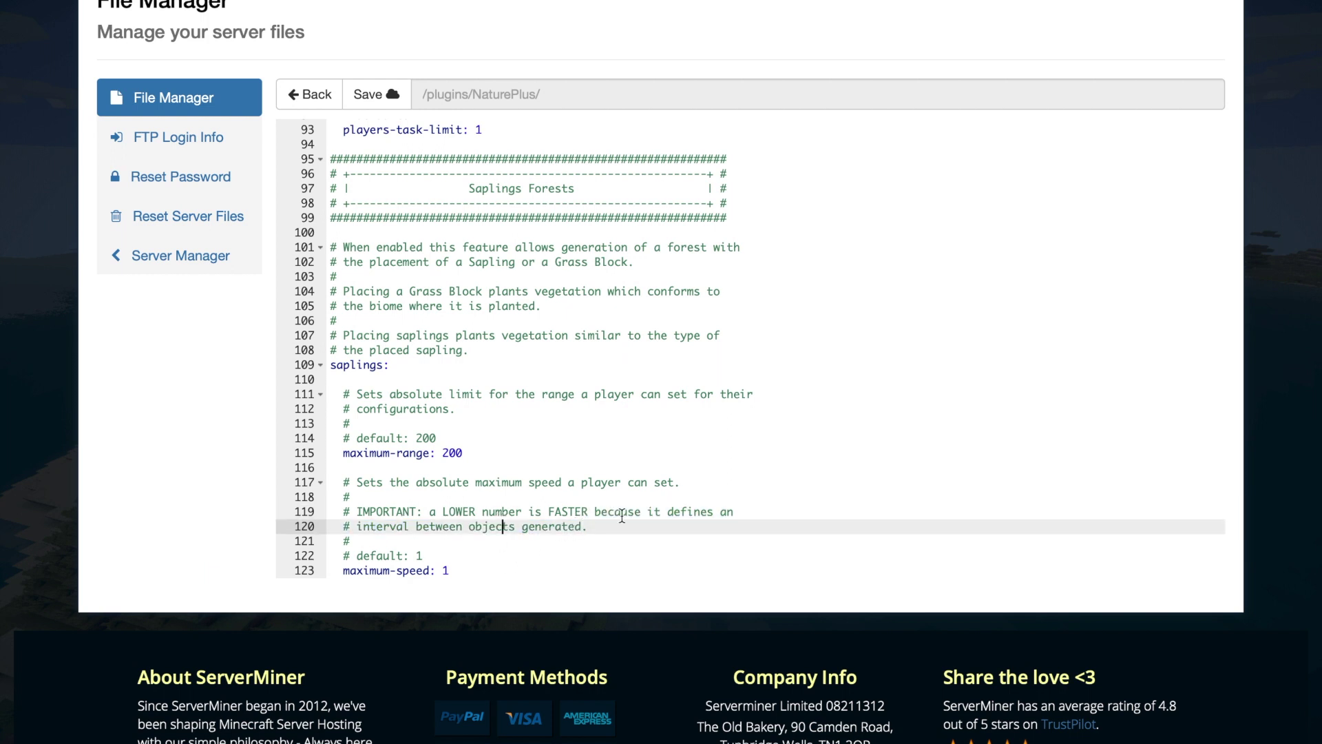
{"action": "left_click", "coordinate": [495, 562]}
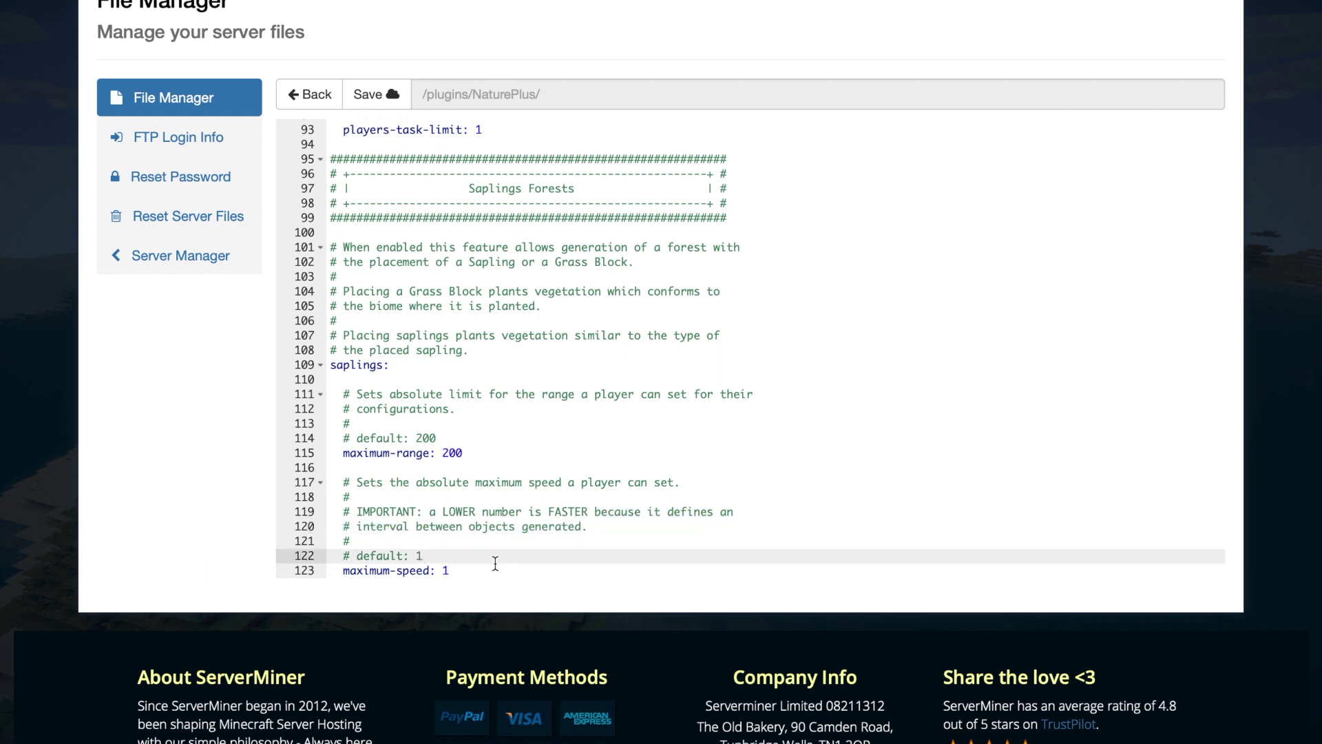
{"action": "left_click", "coordinate": [477, 573]}
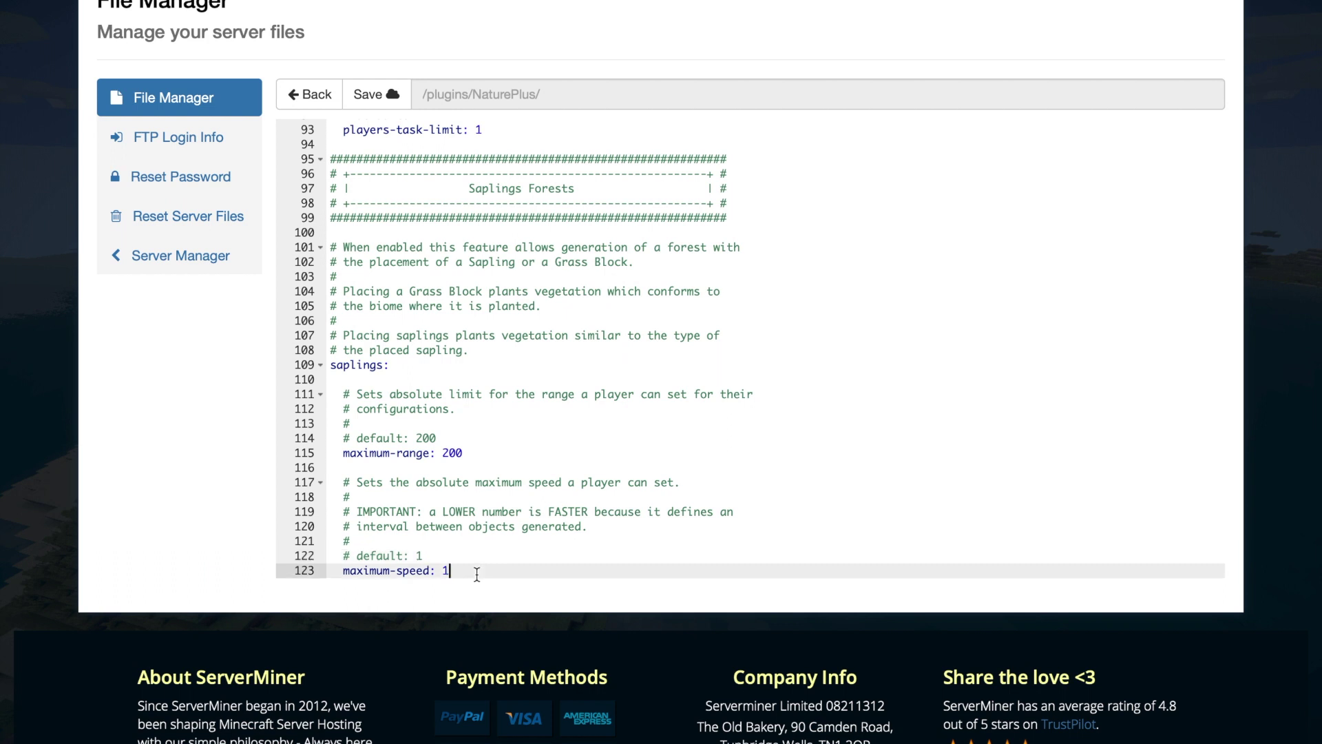
{"action": "key", "text": "BackSpace"}
{"action": "type", "text": "50"}
{"action": "left_click", "coordinate": [390, 98]}
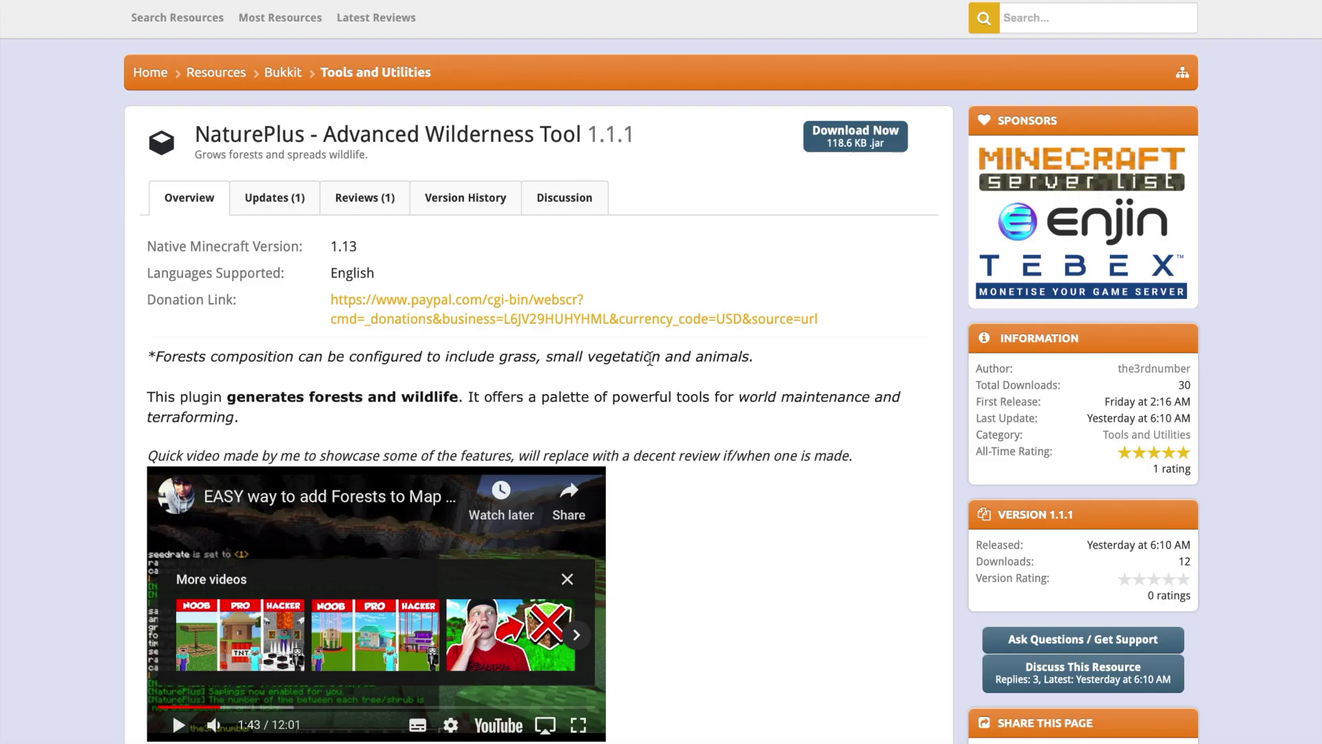
On the SpigotMC page for NaturePlus, look through the plugin's overview, forest screenshots and Safezones section
{"action": "scroll", "coordinate": [682, 302], "scroll_direction": "up", "scroll_amount": 3}
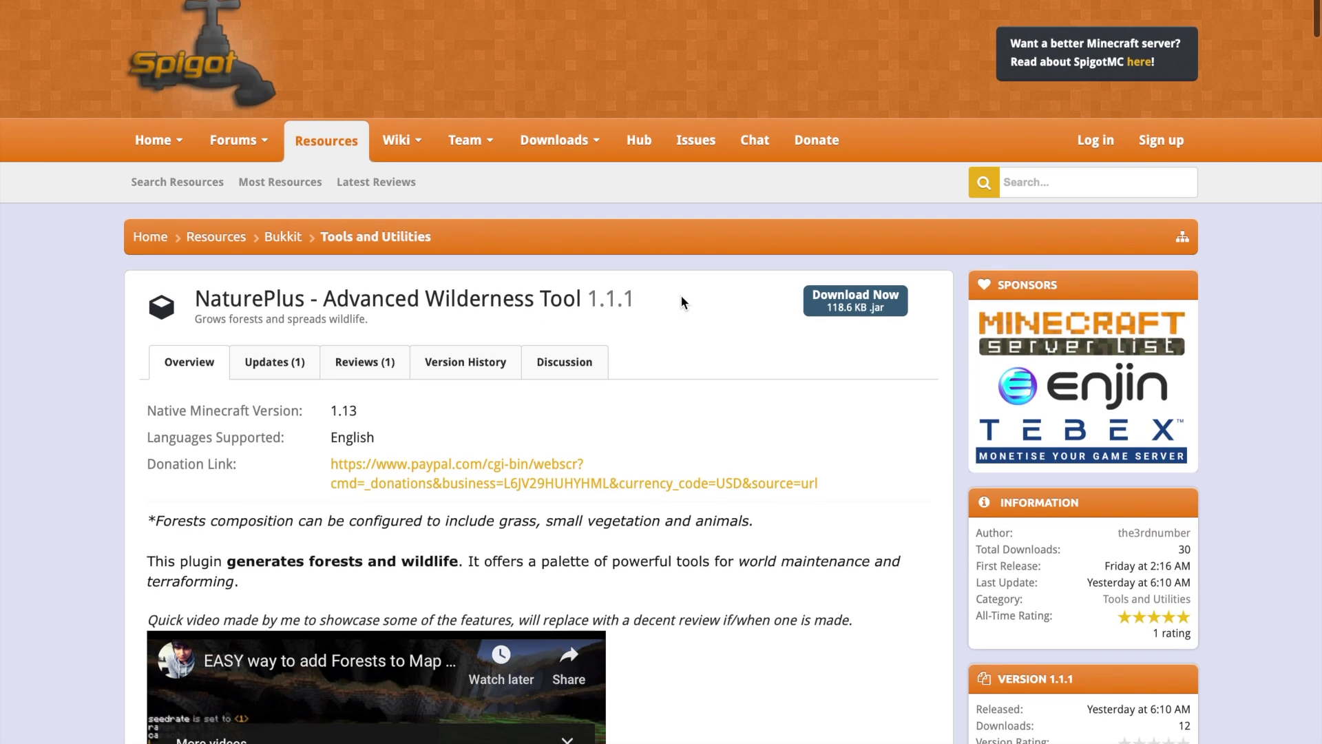
{"action": "scroll", "coordinate": [854, 409], "scroll_direction": "down", "scroll_amount": 1}
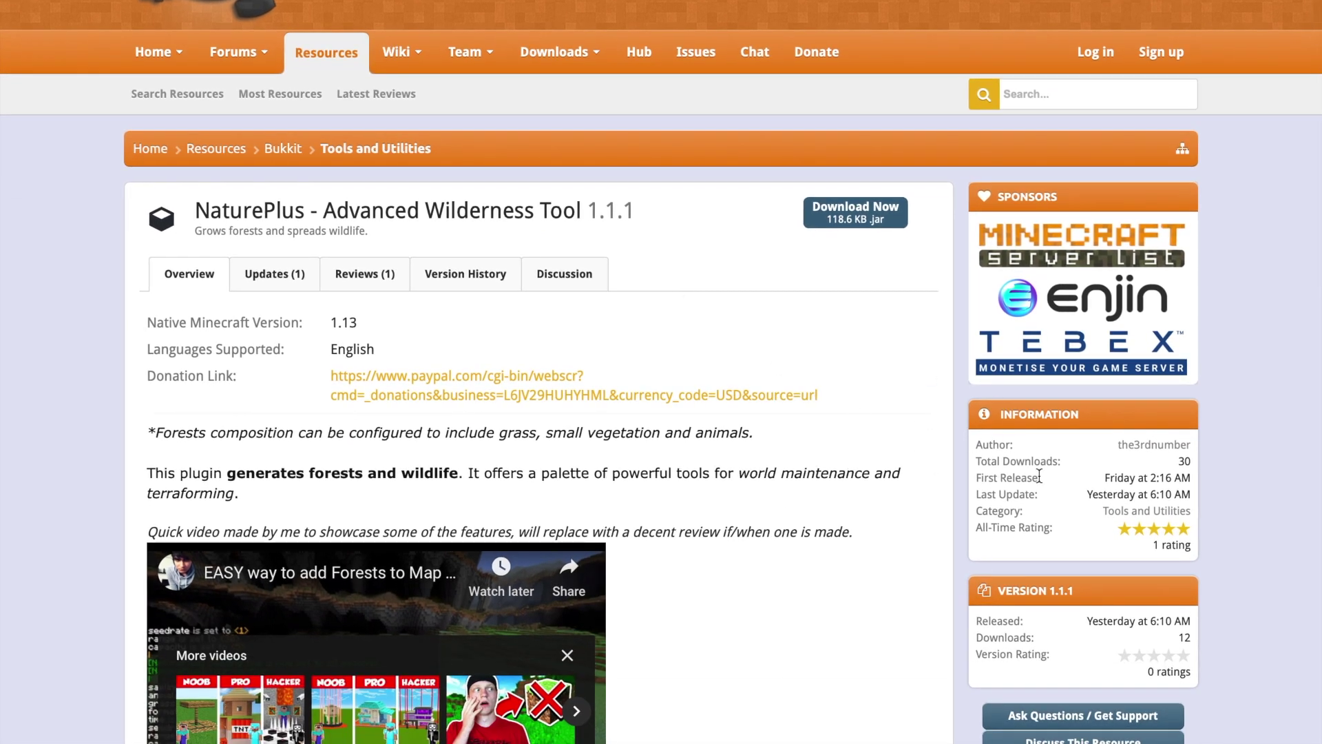
{"action": "scroll", "coordinate": [1039, 477], "scroll_direction": "down", "scroll_amount": 15}
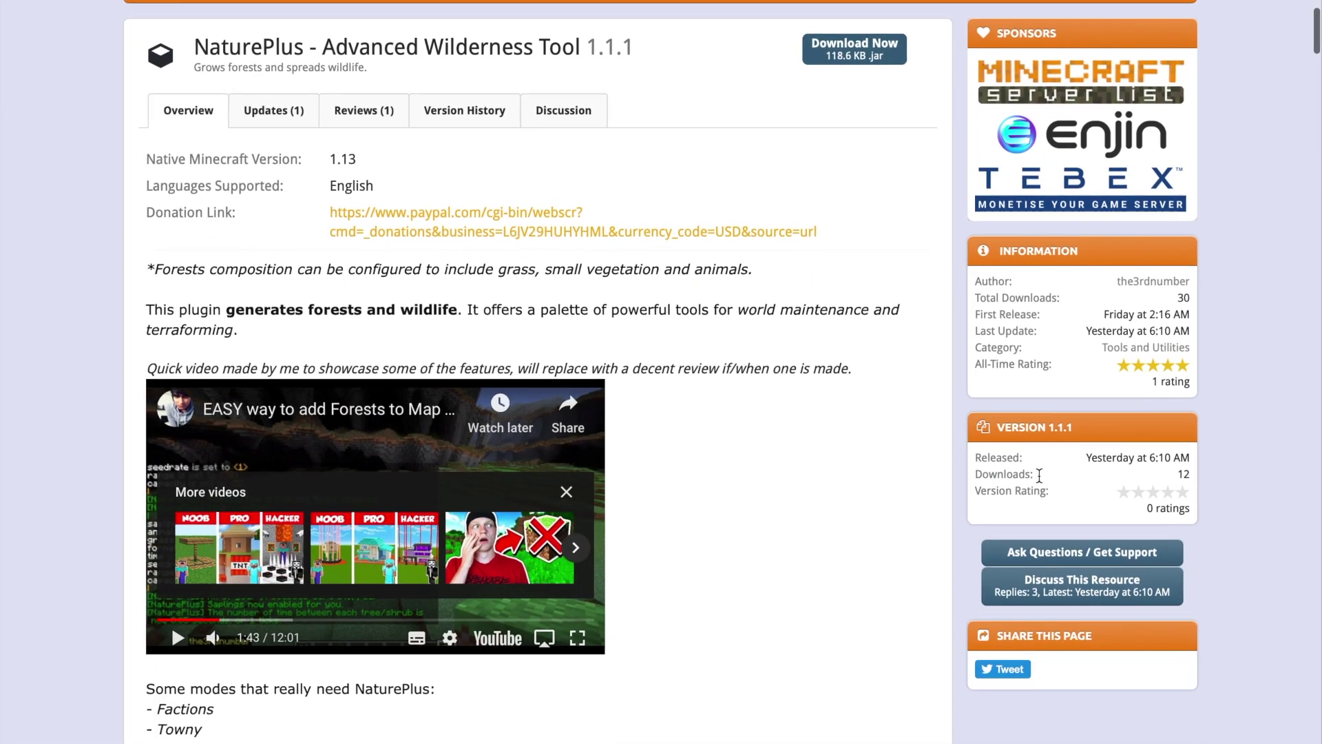
{"action": "scroll", "coordinate": [729, 588], "scroll_direction": "down", "scroll_amount": 20}
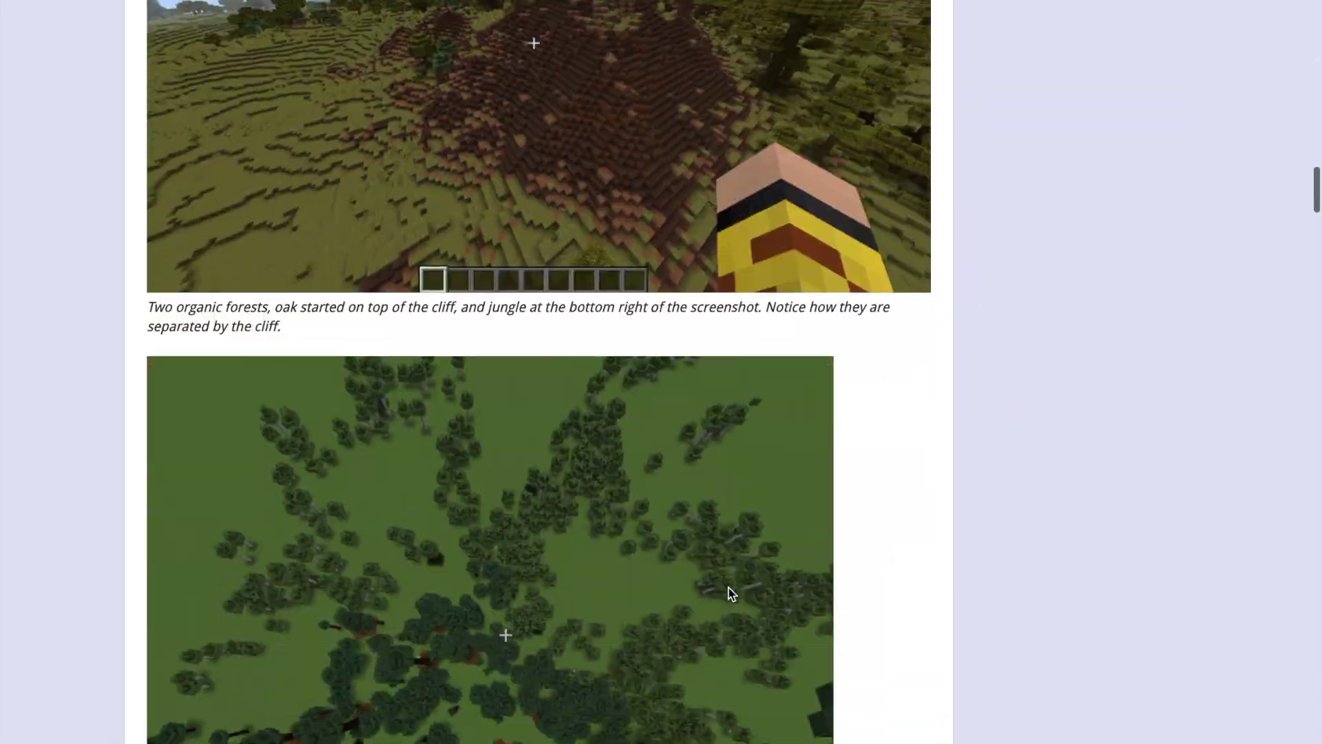
{"action": "scroll", "coordinate": [729, 584], "scroll_direction": "down", "scroll_amount": 20}
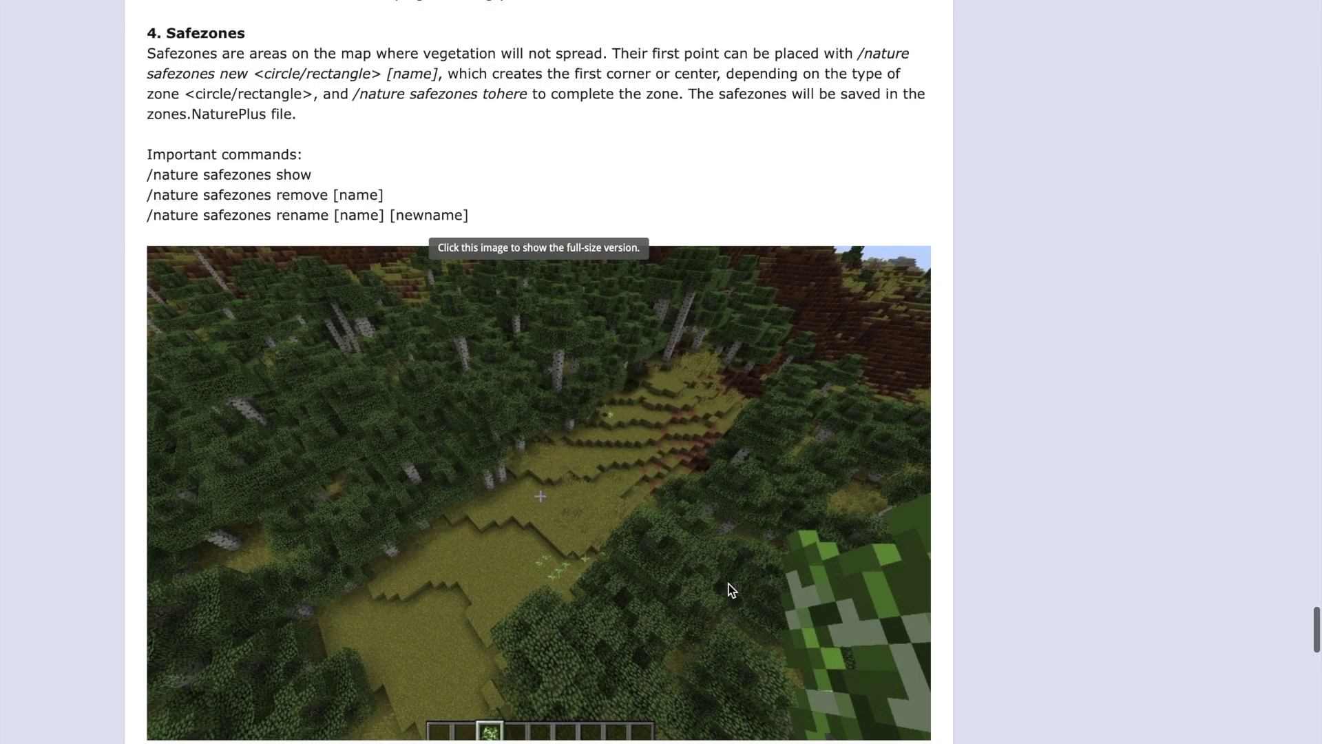
{"action": "scroll", "coordinate": [732, 590], "scroll_direction": "down", "scroll_amount": 9}
{"action": "scroll", "coordinate": [730, 587], "scroll_direction": "up", "scroll_amount": 20}
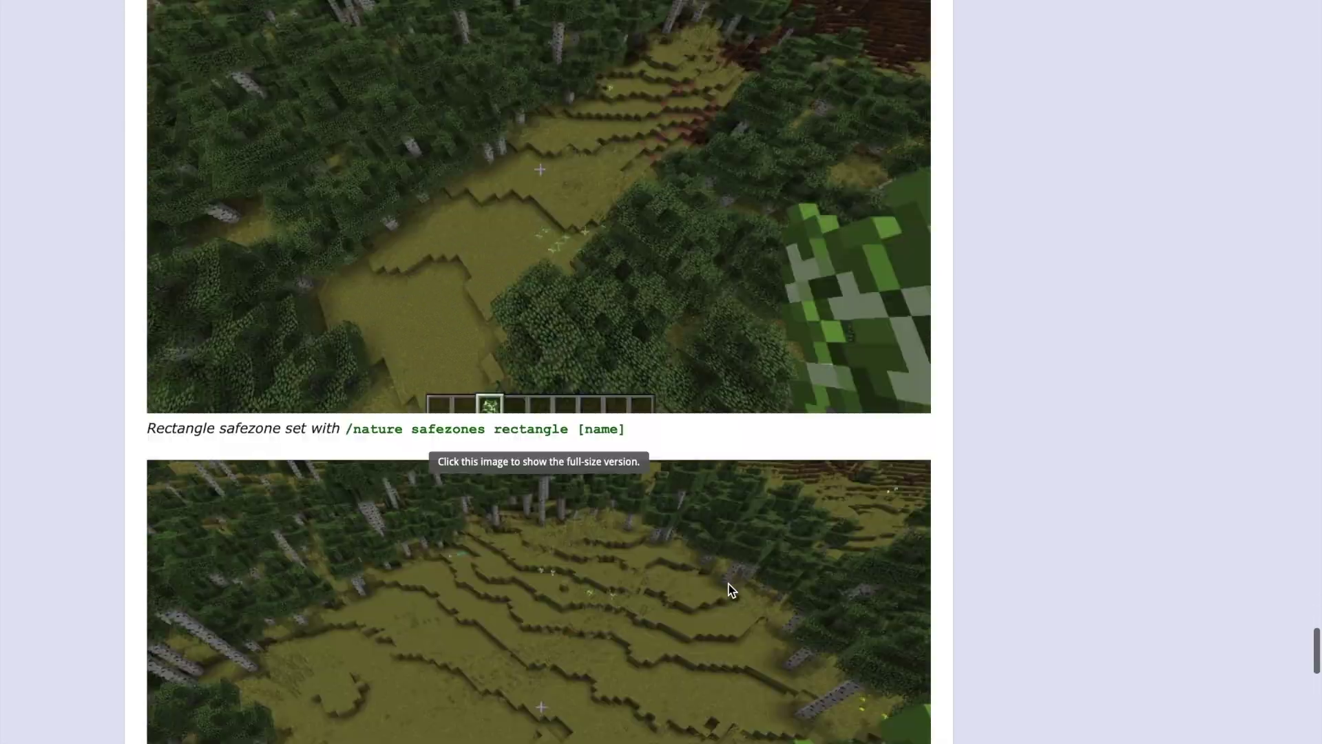
{"action": "scroll", "coordinate": [728, 584], "scroll_direction": "down", "scroll_amount": 1}
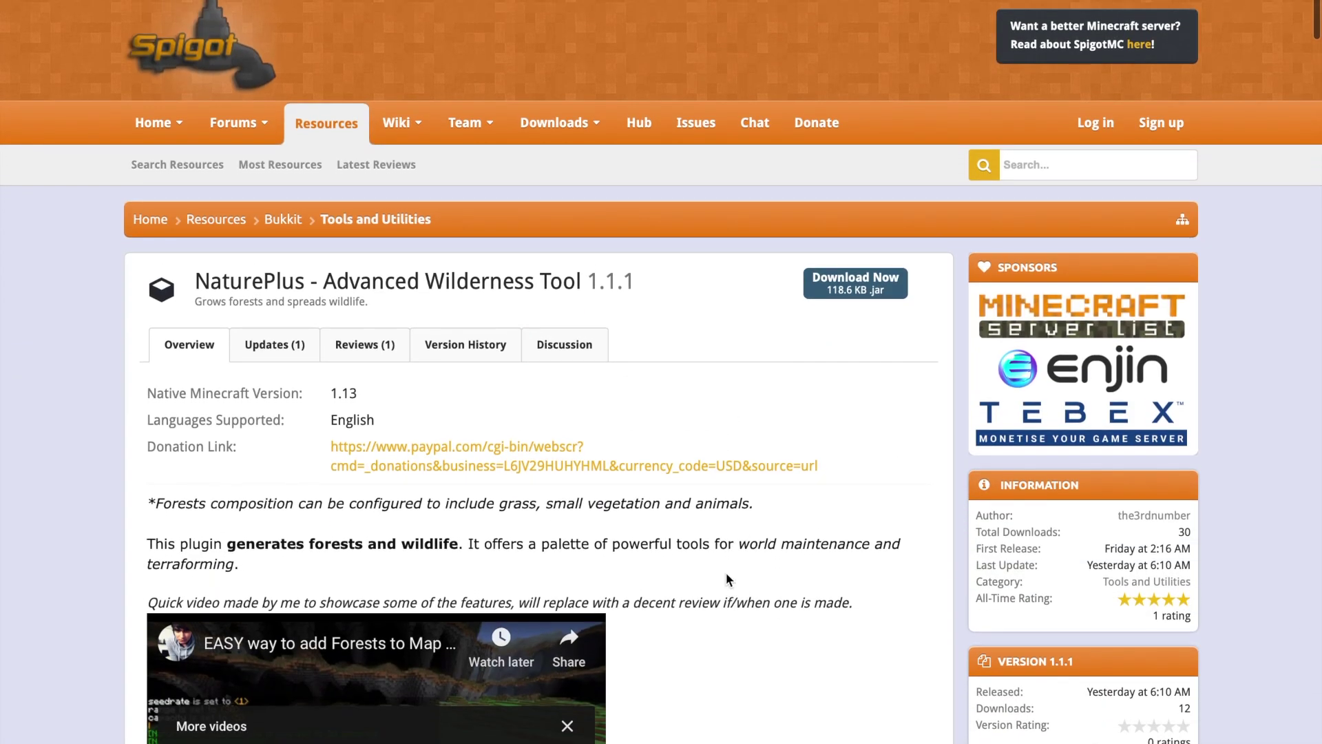
{"action": "scroll", "coordinate": [714, 325], "scroll_direction": "up", "scroll_amount": 1}
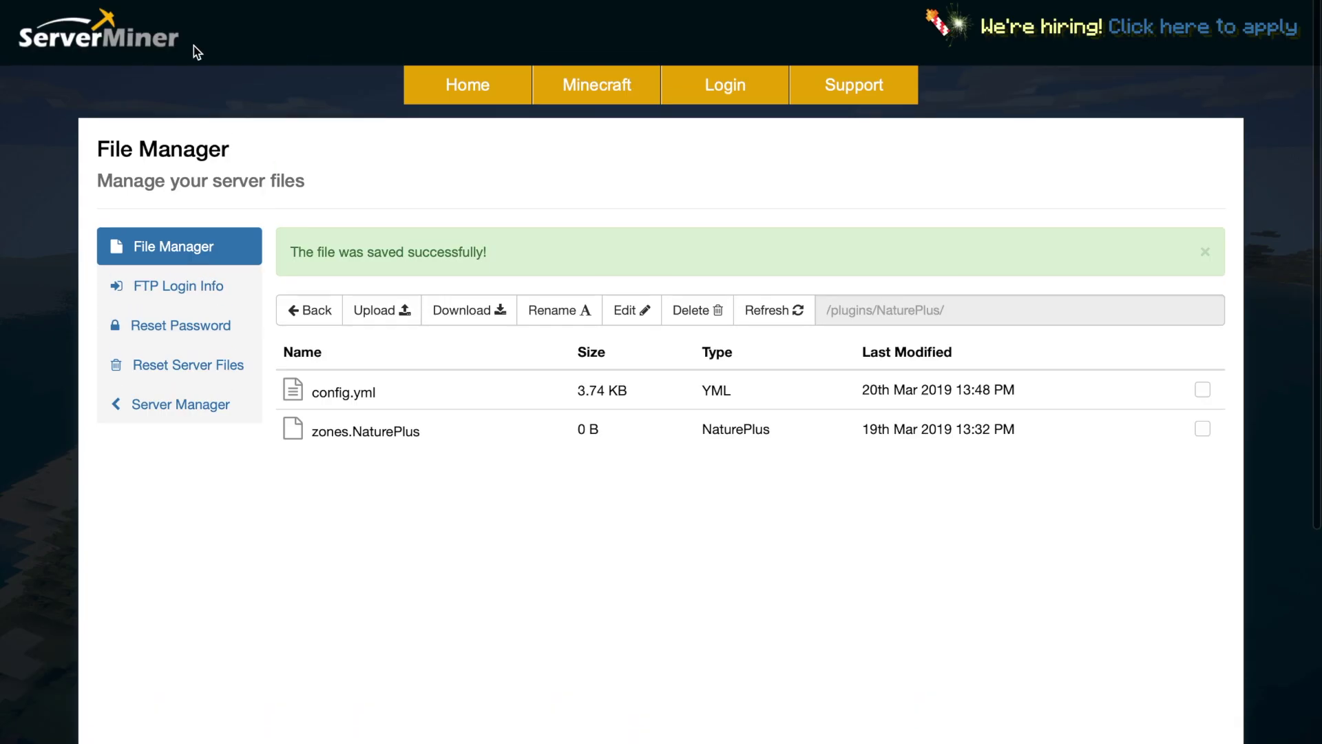
Switch back to the ServerMiner site and open its home page
{"action": "left_click", "coordinate": [163, 42]}
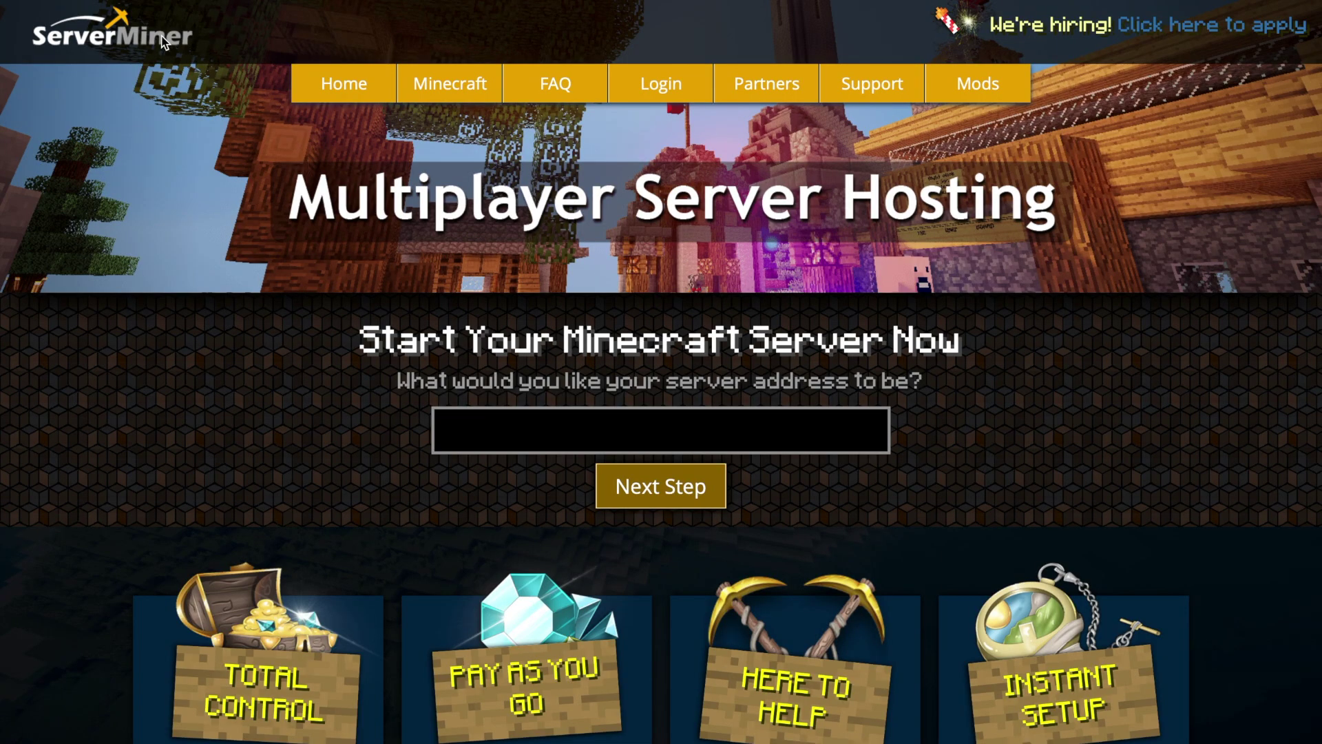